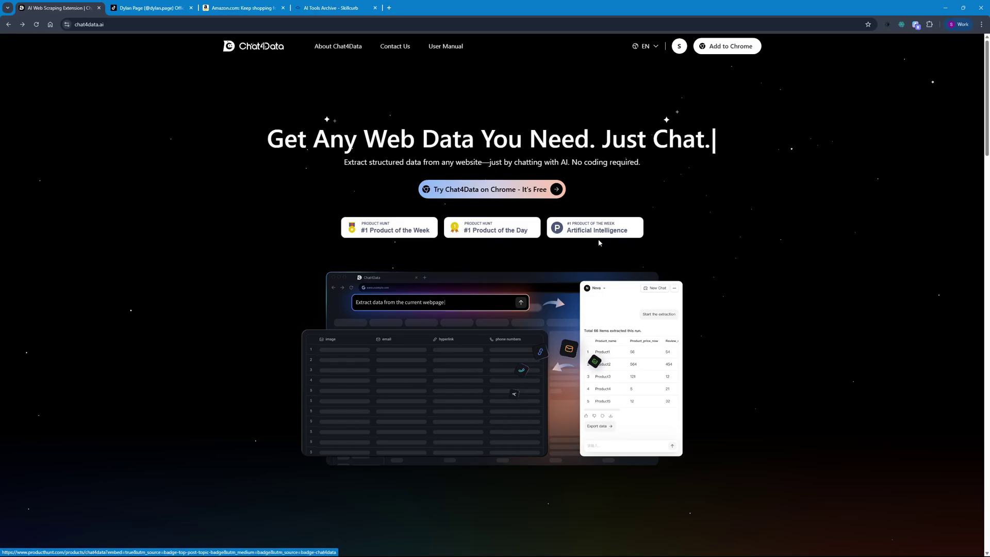
Step: Browse the chat4data.ai homepage, then add the Chat4Data extension to Chrome from its Web Store listing
{"action": "scroll", "coordinate": [285, 234], "scroll_direction": "down", "scroll_amount": 10}
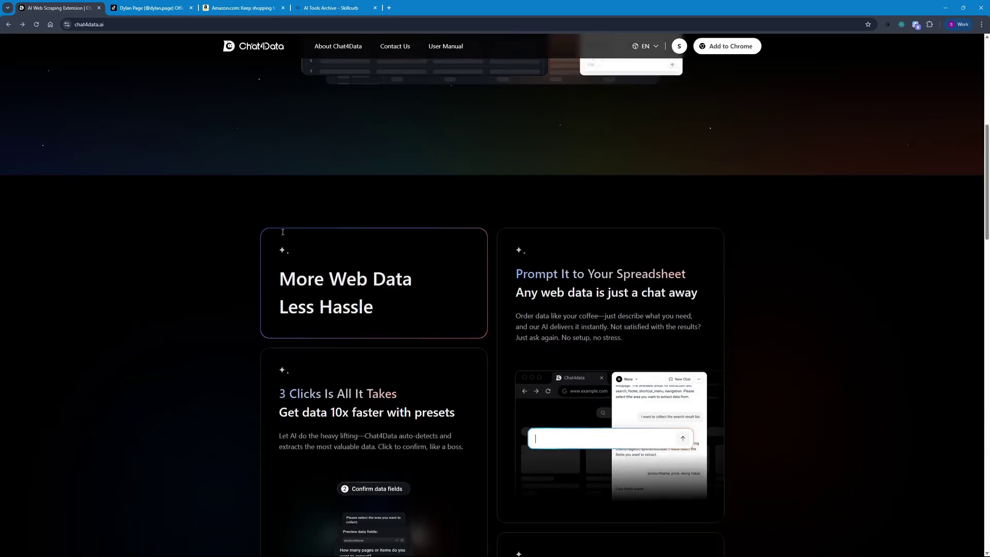
{"action": "scroll", "coordinate": [285, 232], "scroll_direction": "down", "scroll_amount": 2}
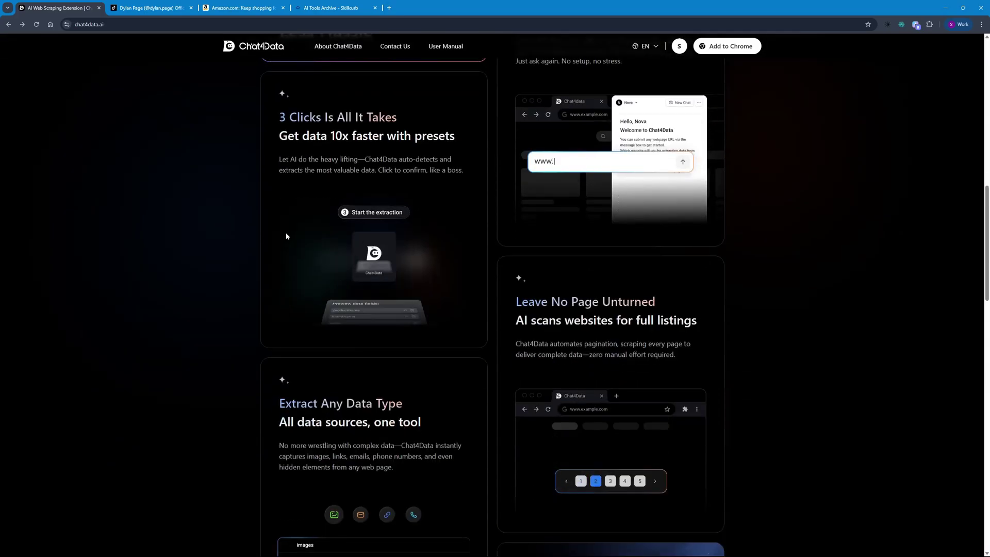
{"action": "scroll", "coordinate": [287, 235], "scroll_direction": "down", "scroll_amount": 1}
{"action": "scroll", "coordinate": [289, 247], "scroll_direction": "up", "scroll_amount": 1}
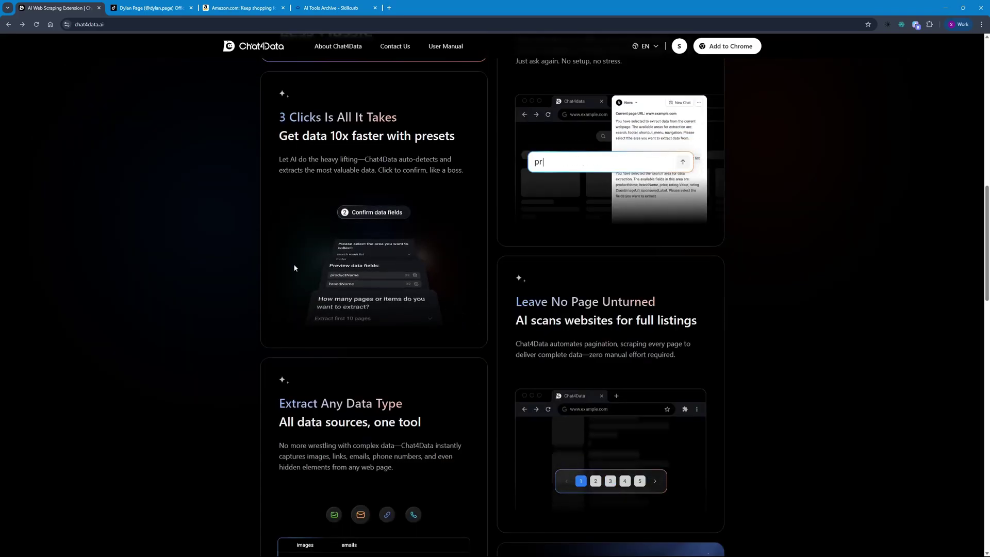
{"action": "scroll", "coordinate": [293, 265], "scroll_direction": "down", "scroll_amount": 5}
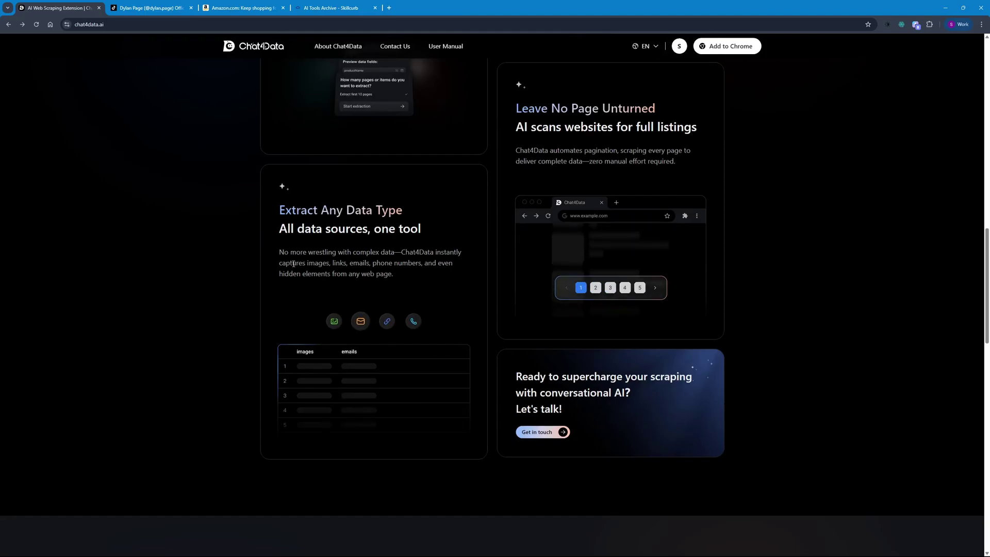
{"action": "scroll", "coordinate": [295, 273], "scroll_direction": "up", "scroll_amount": 2}
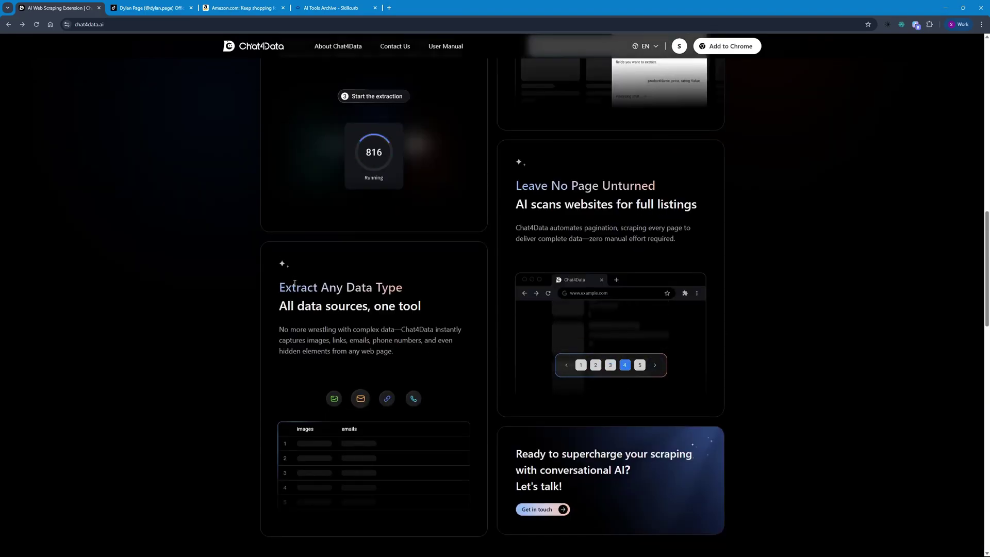
{"action": "scroll", "coordinate": [296, 283], "scroll_direction": "down", "scroll_amount": 7}
{"action": "scroll", "coordinate": [295, 284], "scroll_direction": "down", "scroll_amount": 3}
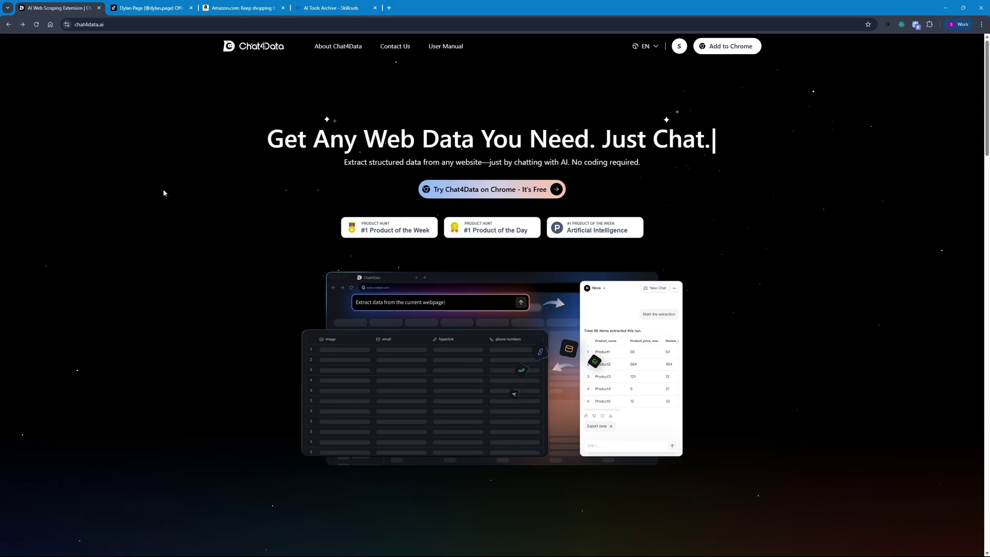
{"action": "left_click", "coordinate": [727, 46]}
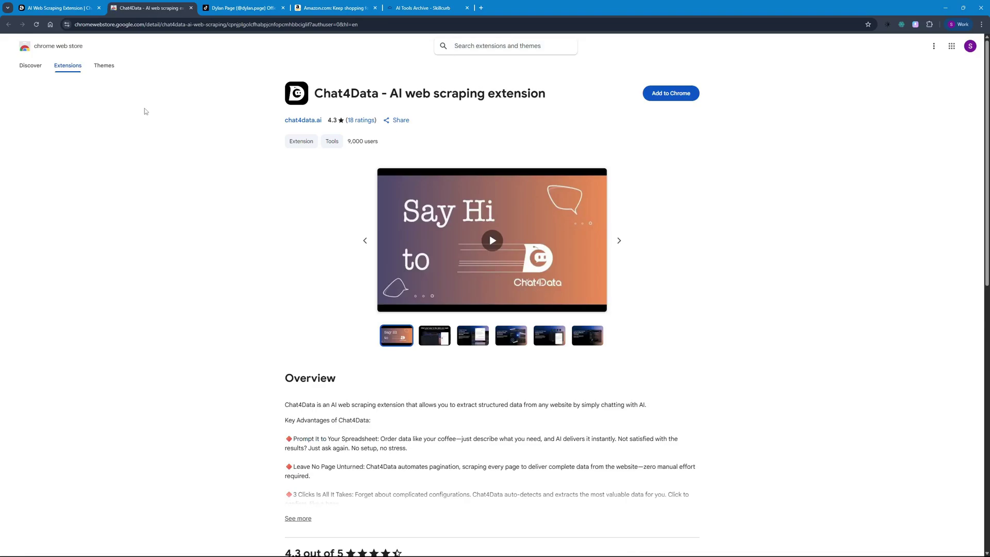
{"action": "left_click", "coordinate": [671, 93]}
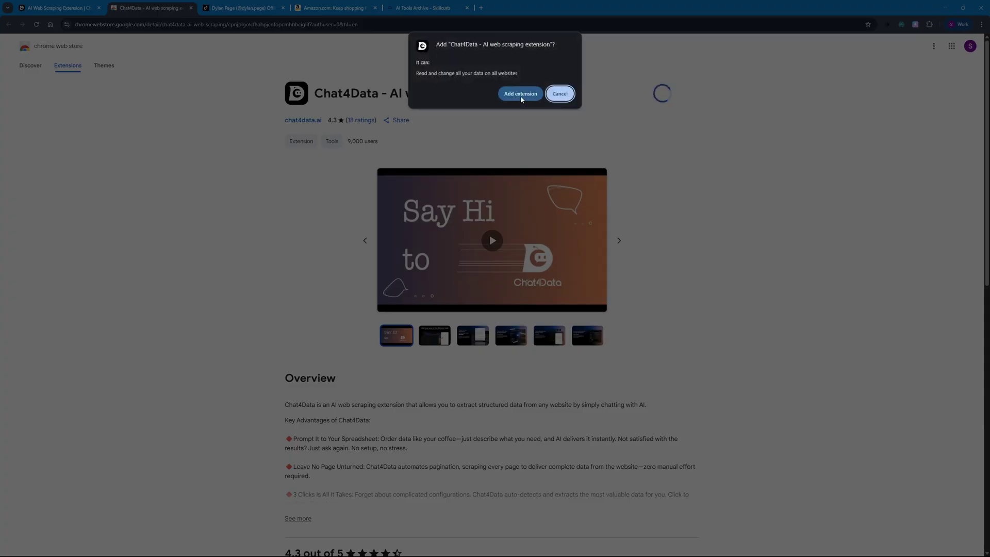
{"action": "left_click", "coordinate": [522, 95]}
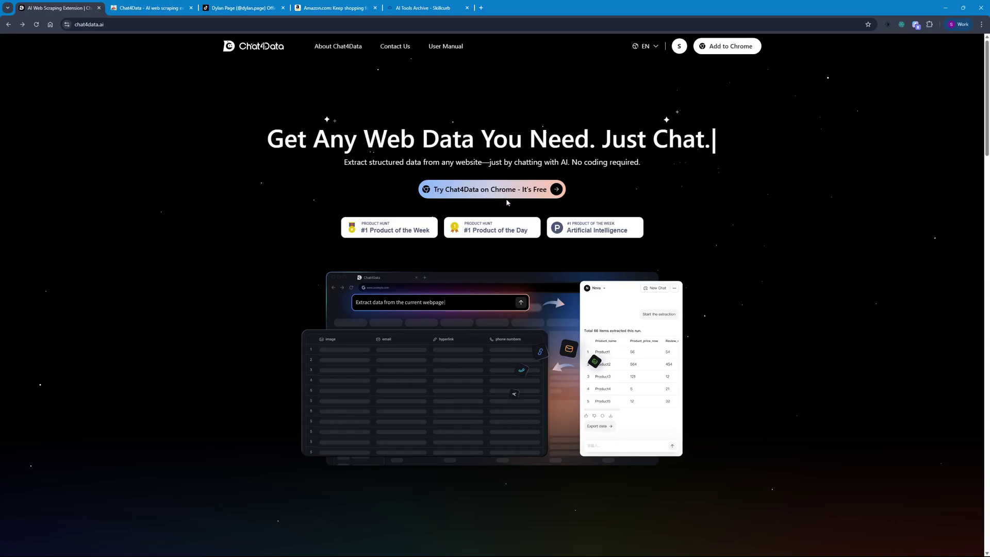
Step: Expand the FAQ 'Is Chat4Data free to use?', highlight the 1 million free tokens answer, then collapse it
{"action": "scroll", "coordinate": [506, 201], "scroll_direction": "down", "scroll_amount": 15}
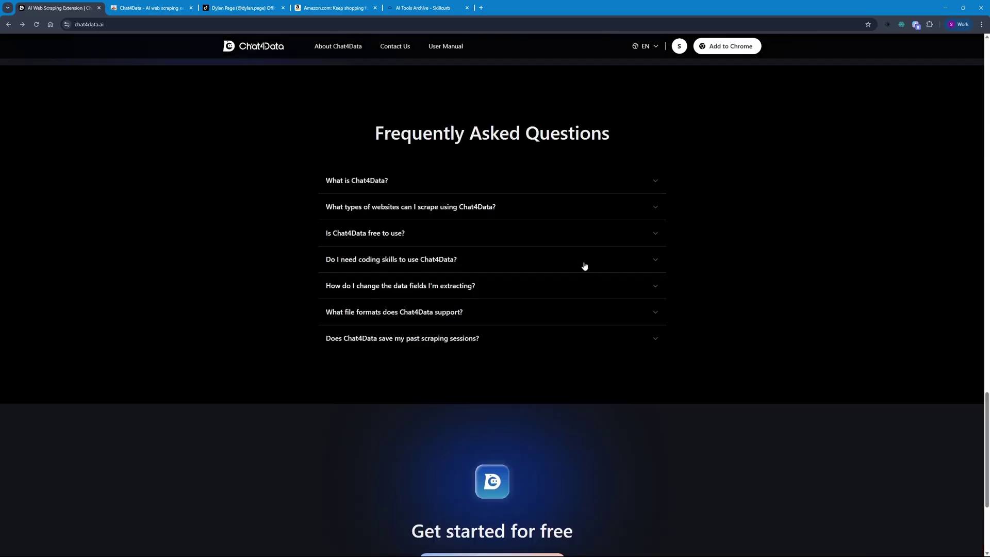
{"action": "left_click", "coordinate": [341, 245]}
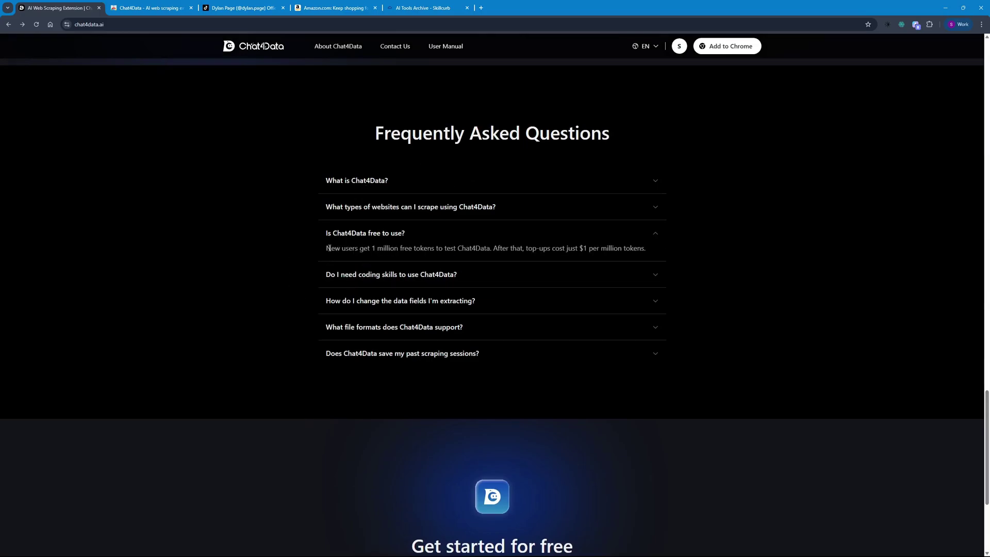
{"action": "left_click_drag", "start_coordinate": [340, 249], "coordinate": [477, 250]}
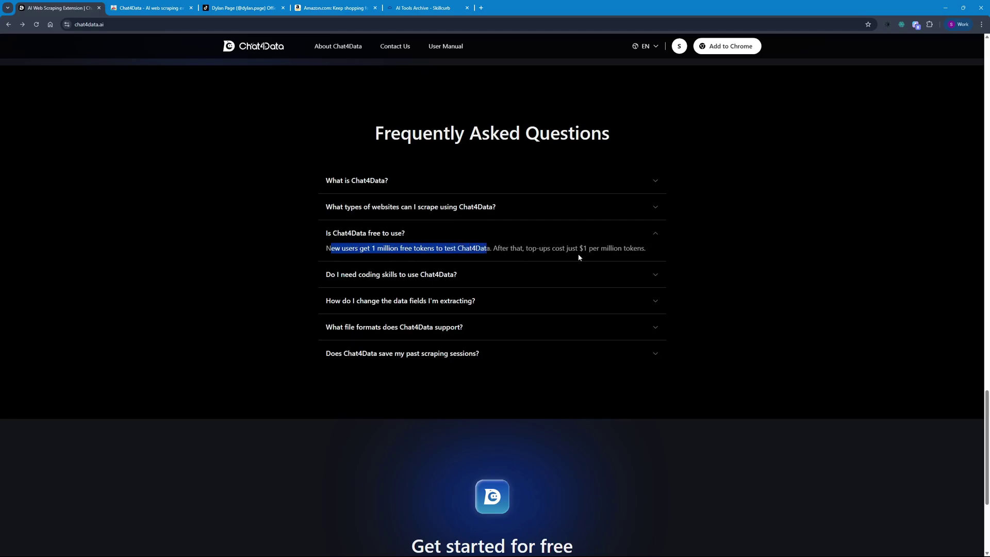
{"action": "left_click", "coordinate": [744, 245]}
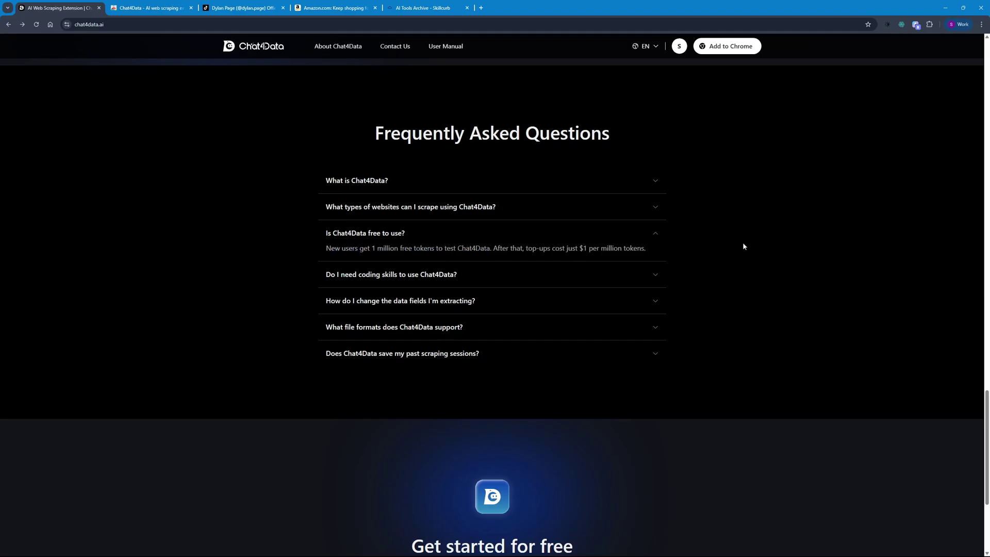
{"action": "left_click", "coordinate": [654, 238]}
{"action": "scroll", "coordinate": [453, 223], "scroll_direction": "down", "scroll_amount": 1}
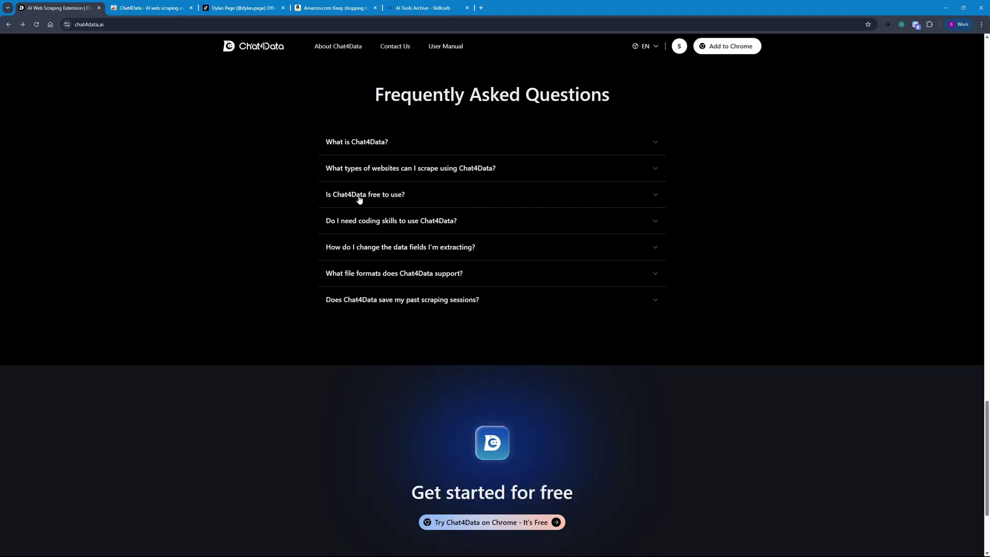
Step: Verify the Web Store listing shows Chat4Data installed, then switch to the TikTok profile tab
{"action": "left_click", "coordinate": [150, 8]}
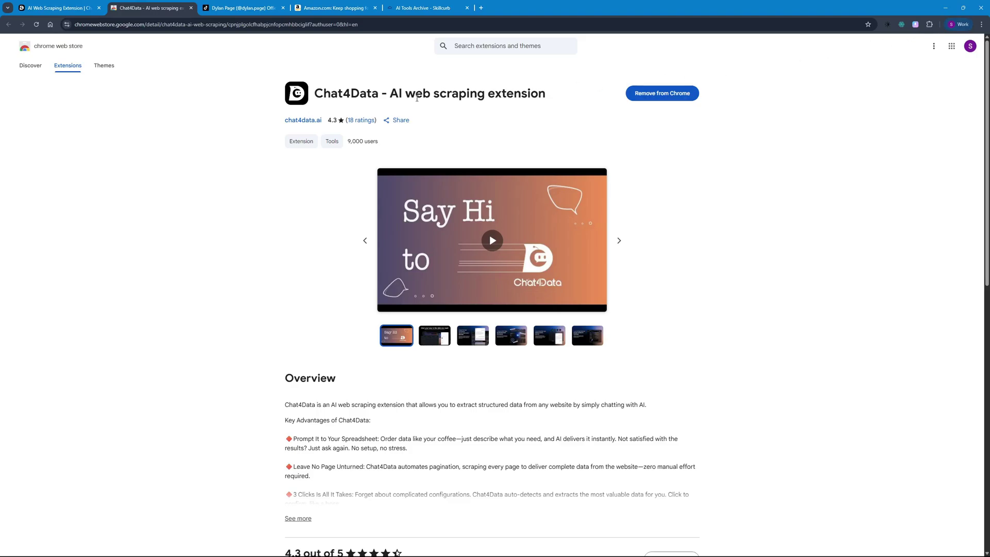
{"action": "key", "text": "ctrl+Tab"}
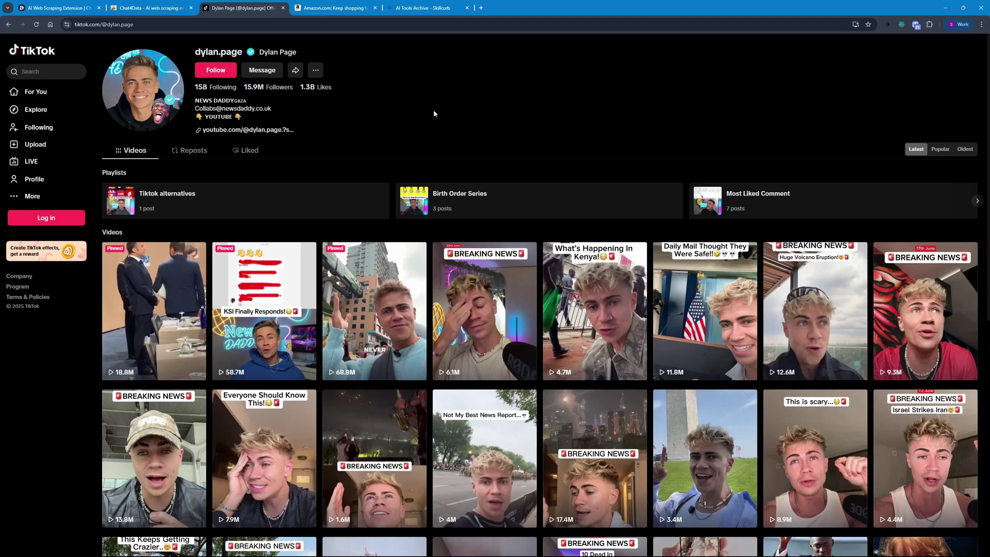
Step: Open the Chat4Data side panel from the Extensions menu and request extraction from the TikTok page
{"action": "left_click", "coordinate": [916, 25]}
{"action": "left_click", "coordinate": [930, 24]}
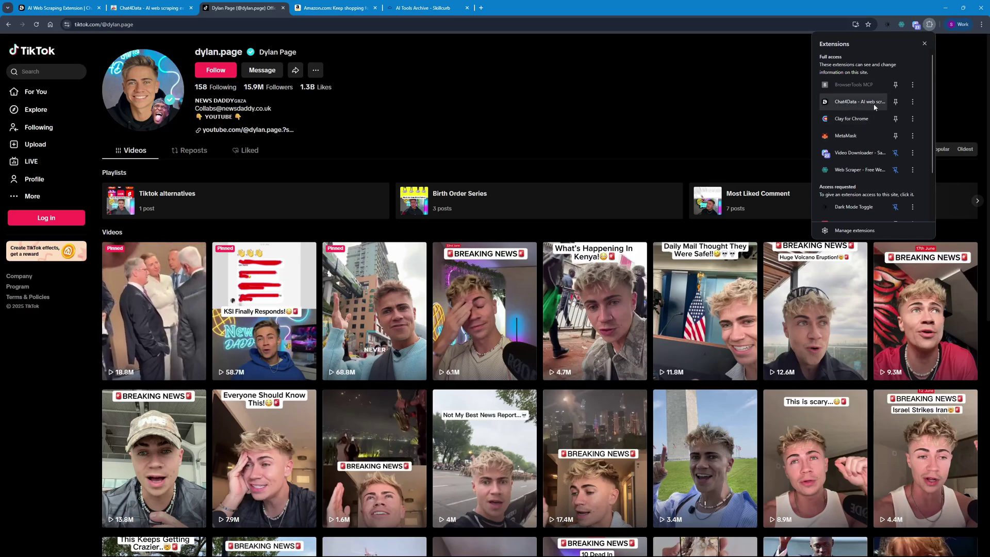
{"action": "left_click", "coordinate": [860, 106]}
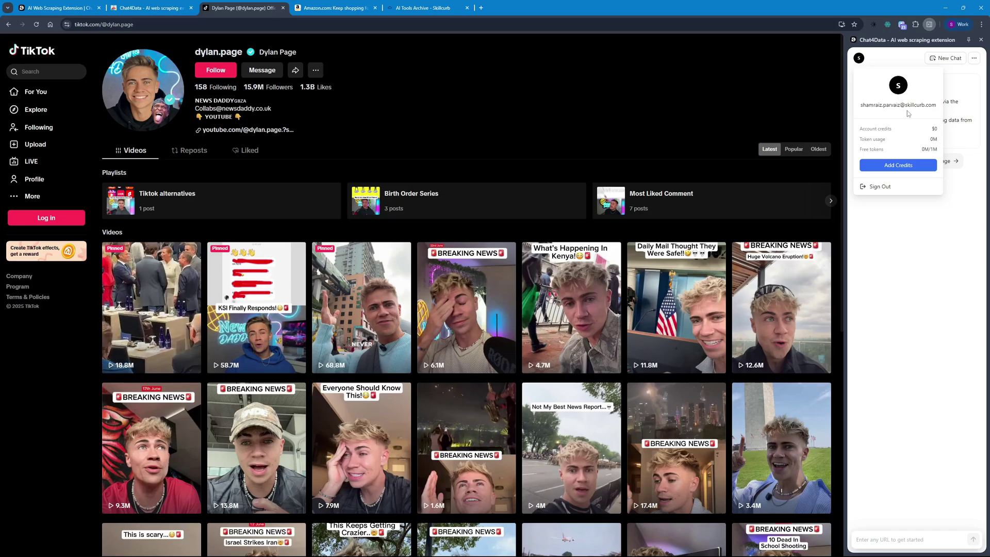
{"action": "mouse_move", "coordinate": [926, 150]}
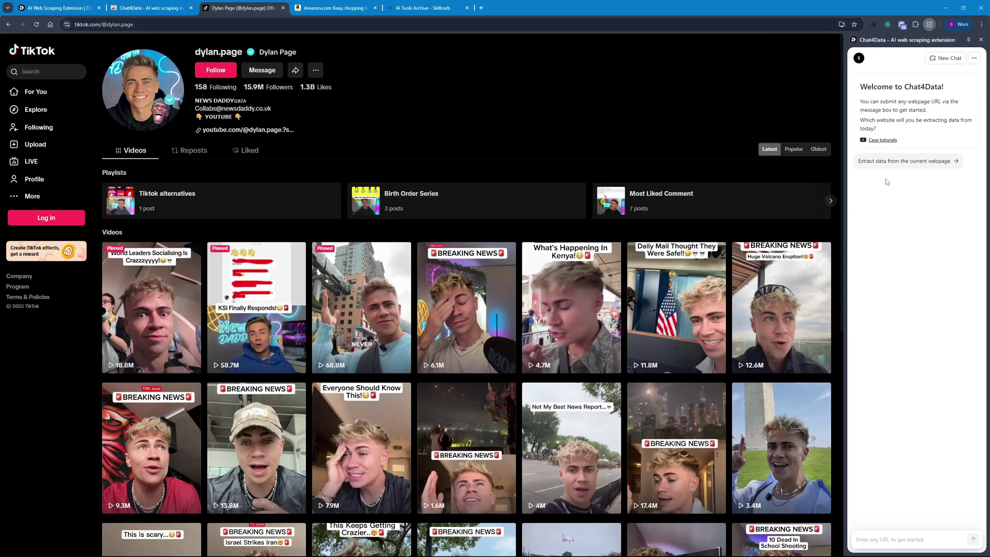
{"action": "left_click", "coordinate": [912, 162]}
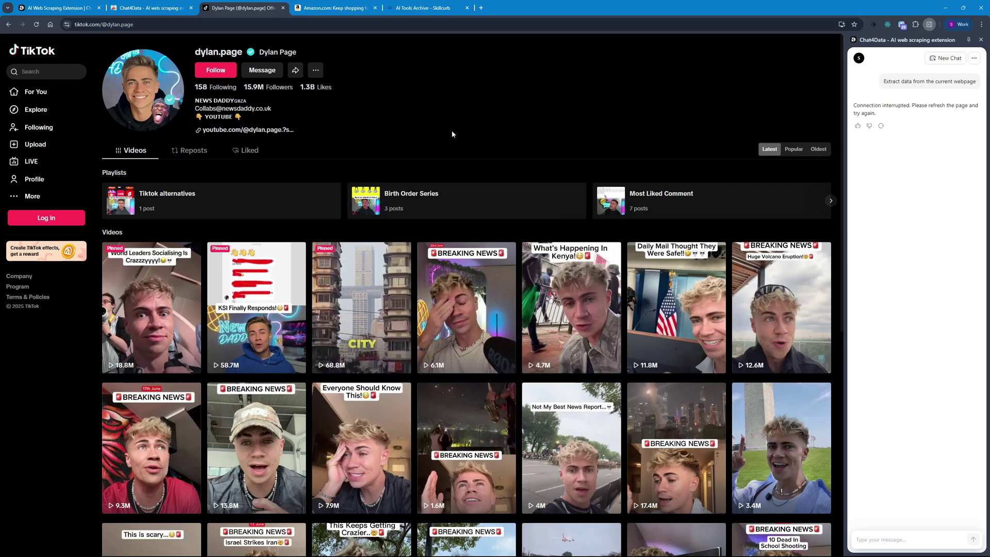
Step: Reload TikTok, target the content area, and delete the video_link and playlist_cover fields
{"action": "key", "text": "F5"}
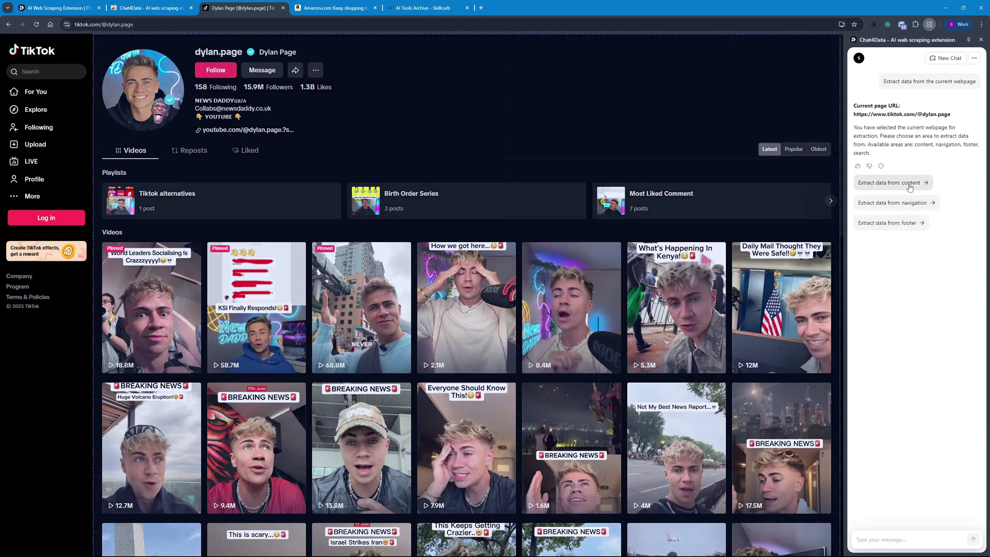
{"action": "left_click", "coordinate": [910, 183]}
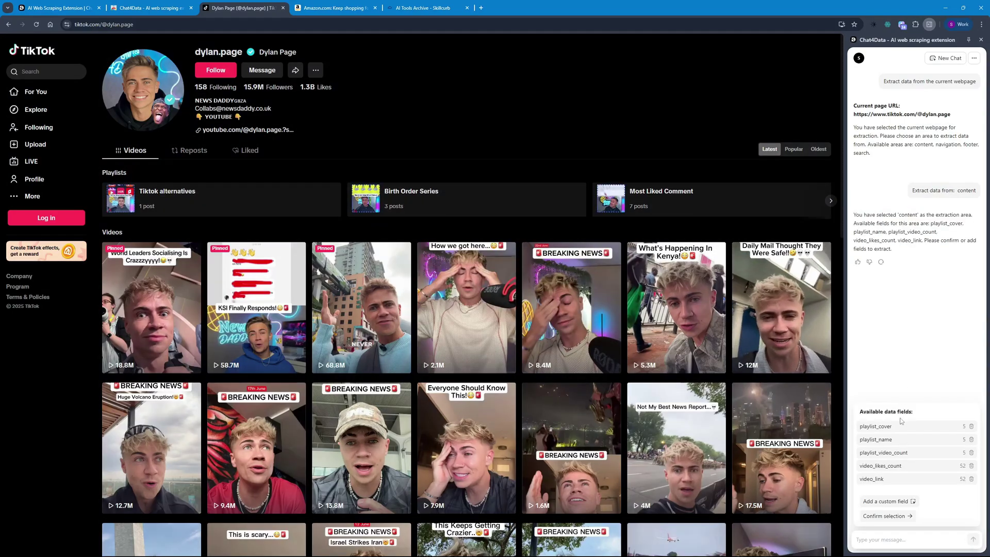
{"action": "mouse_move", "coordinate": [908, 453]}
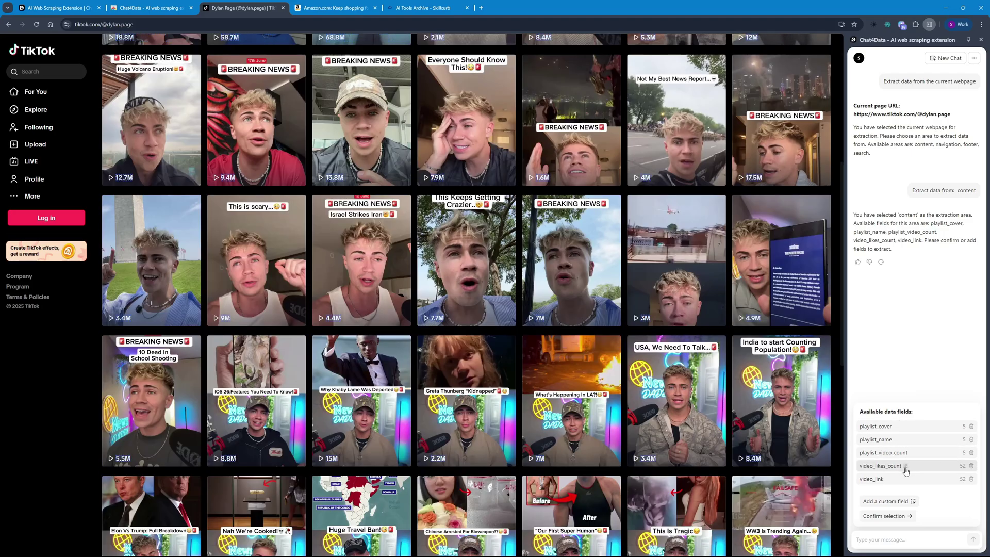
{"action": "mouse_move", "coordinate": [903, 481]}
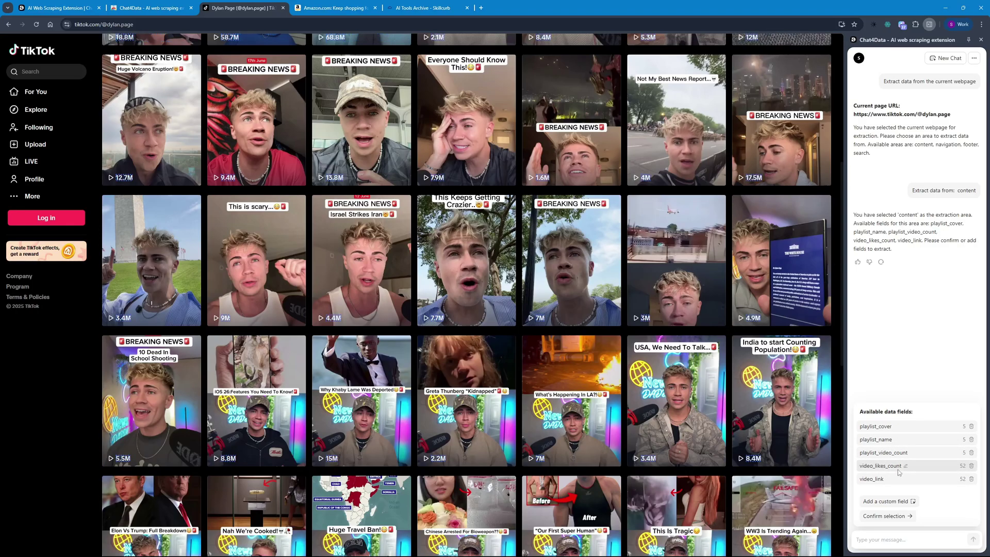
{"action": "mouse_move", "coordinate": [969, 481]}
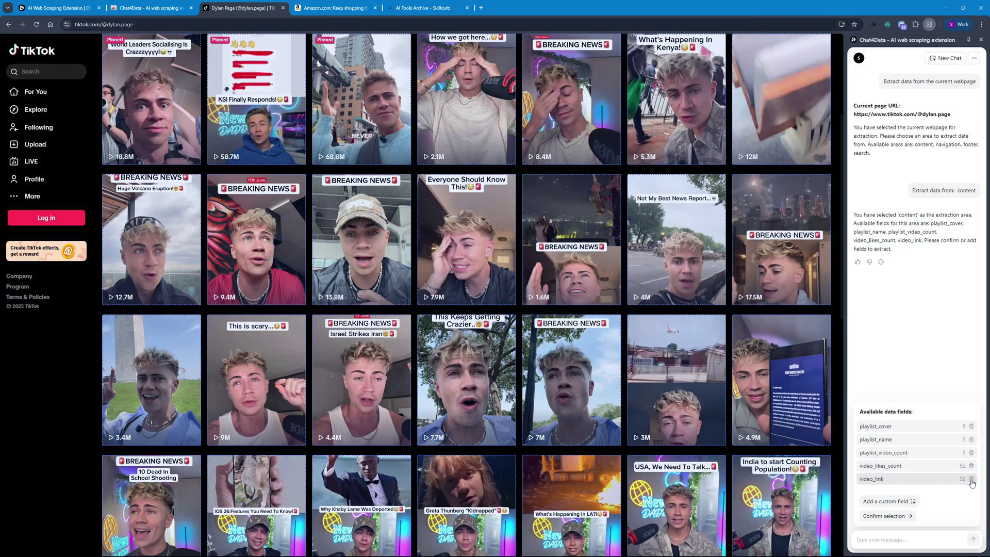
{"action": "left_click", "coordinate": [971, 479]}
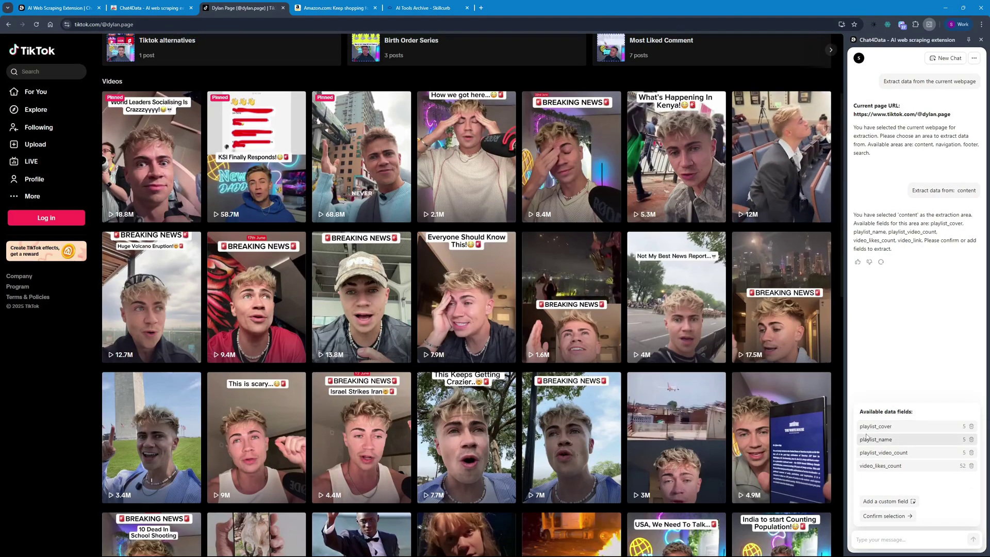
{"action": "left_click", "coordinate": [971, 426]}
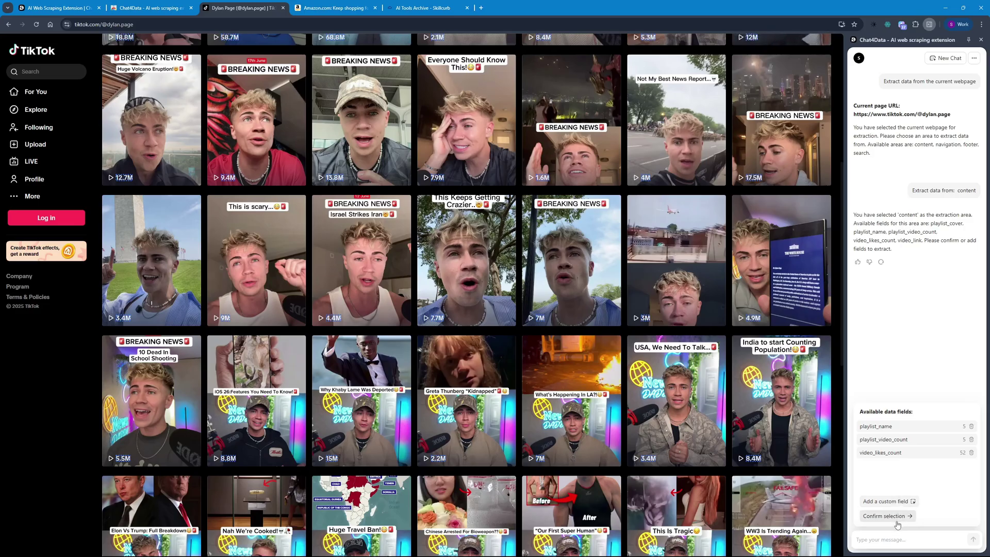
Step: Confirm the three fields and send 'extract 1 page' to limit the scrape to one page
{"action": "left_click", "coordinate": [899, 518]}
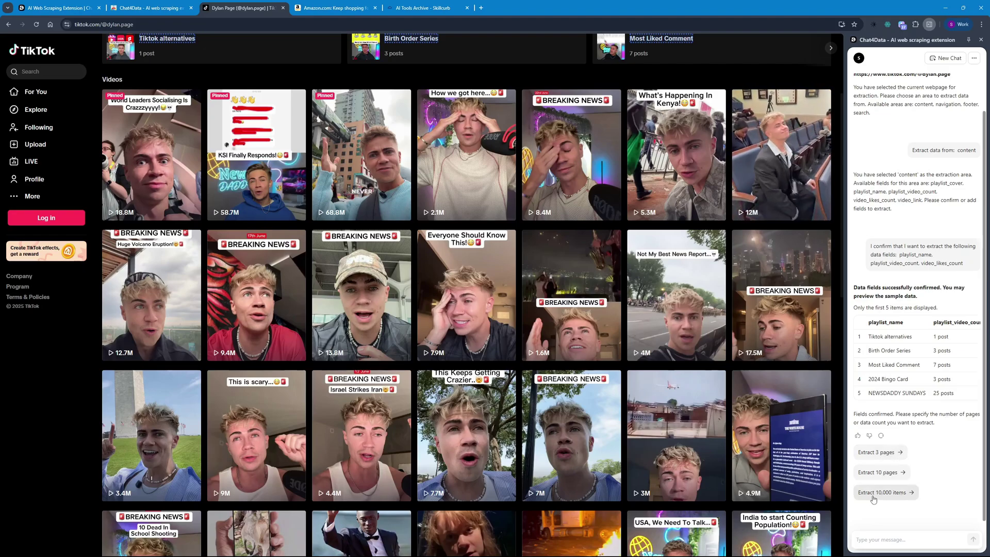
{"action": "left_click", "coordinate": [888, 541]}
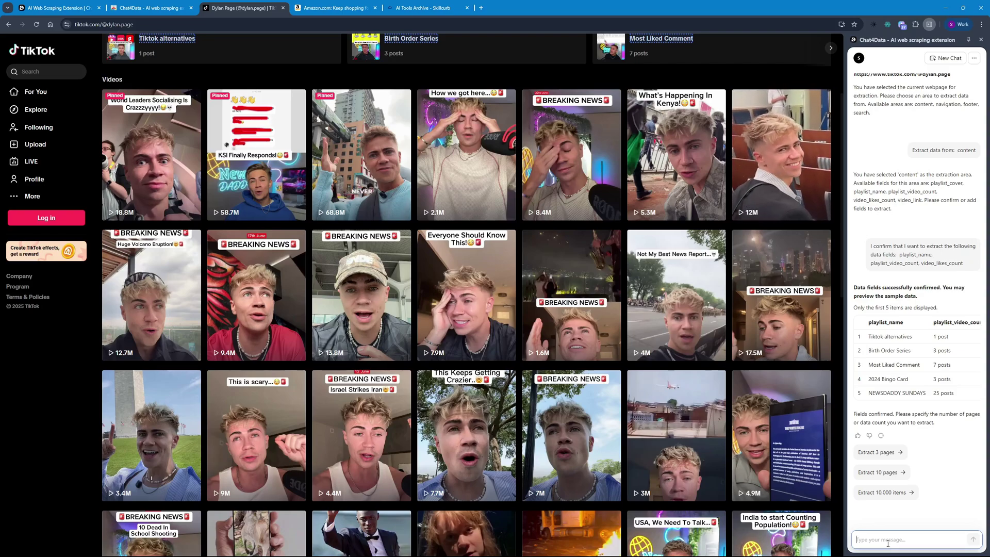
{"action": "type", "text": "extract 1 page"}
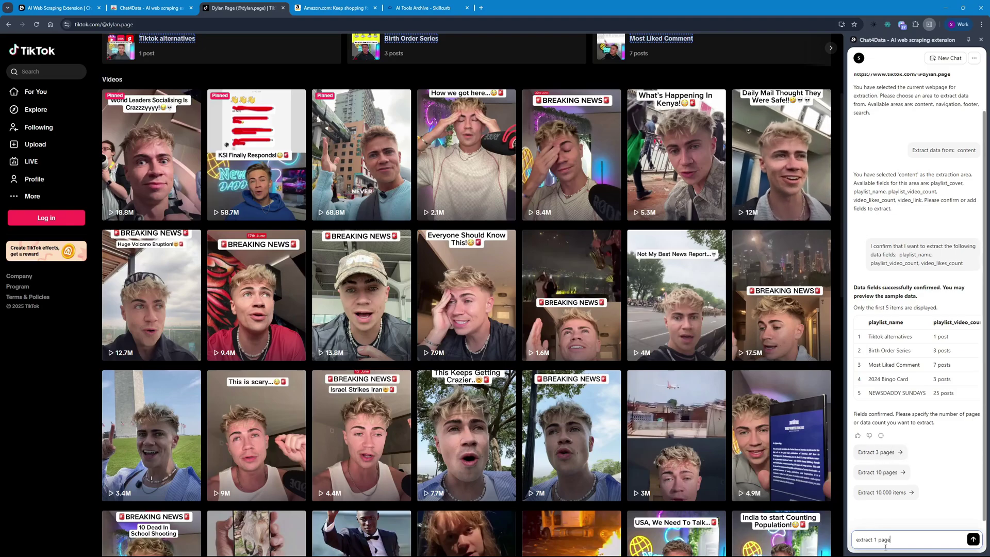
{"action": "key", "text": "Return"}
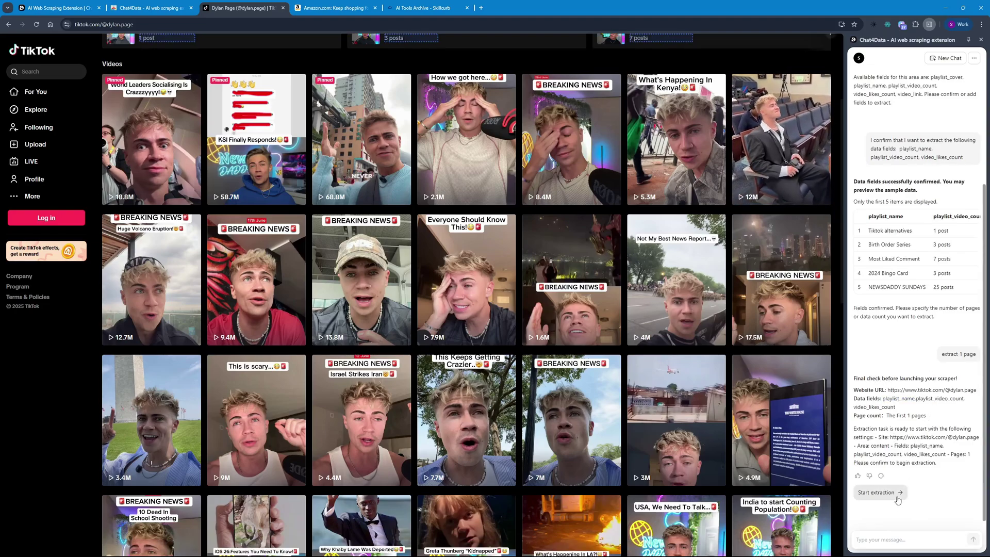
Step: Run the TikTok extraction of 42 items, export the data as CSV and open the downloaded file
{"action": "left_click", "coordinate": [880, 499]}
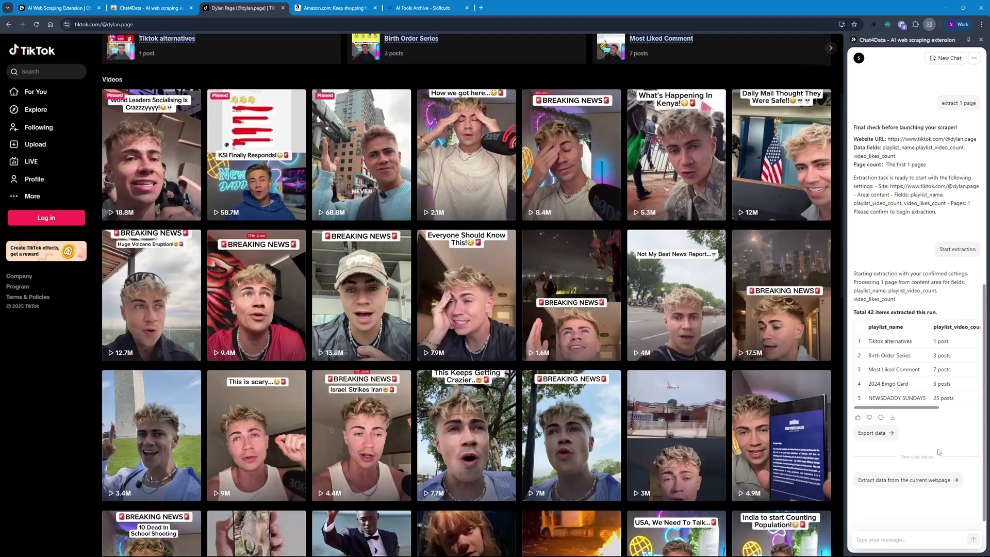
{"action": "left_click", "coordinate": [880, 435]}
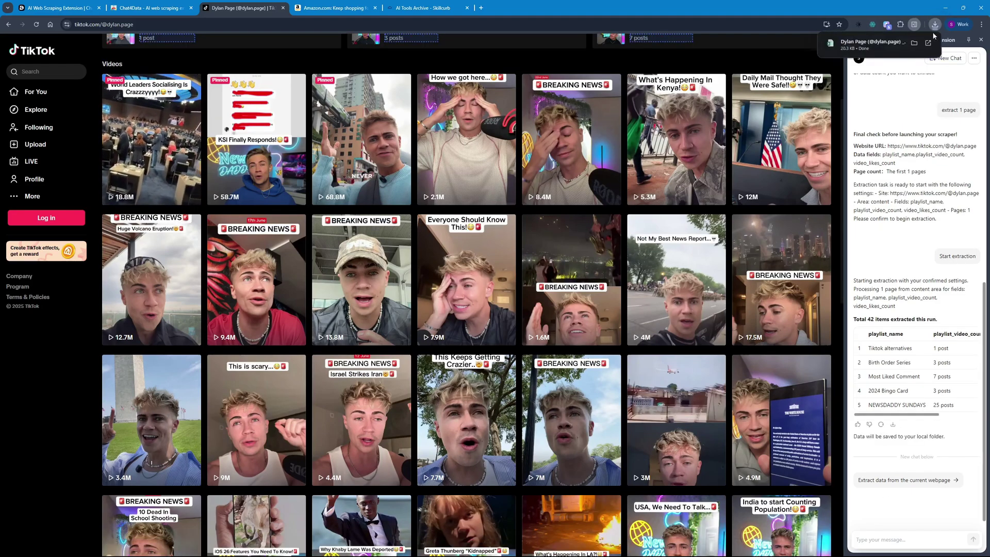
{"action": "left_click", "coordinate": [882, 45]}
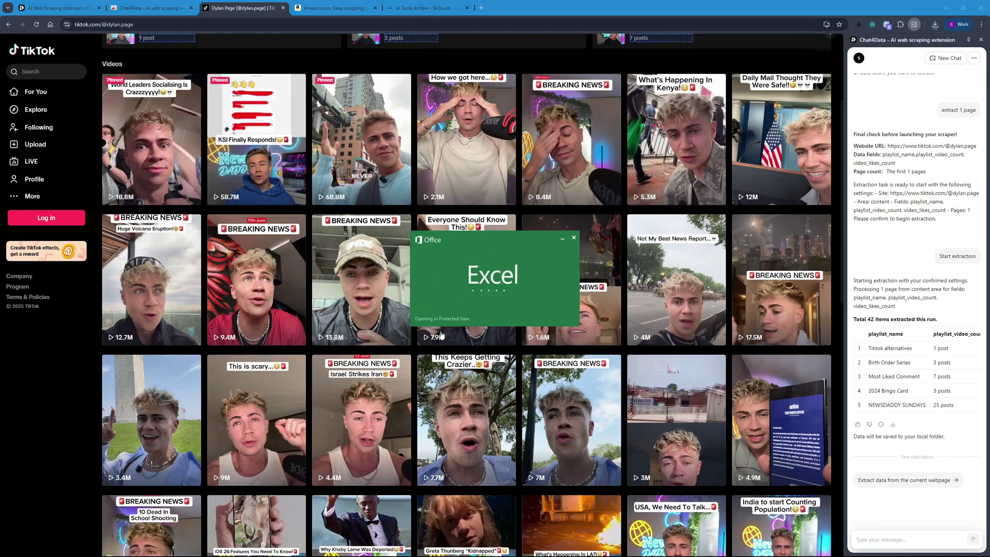
Step: Autofit columns A–C, inspect cells A2, B2 and C2, then minimize Excel
{"action": "key", "text": "ctrl+a"}
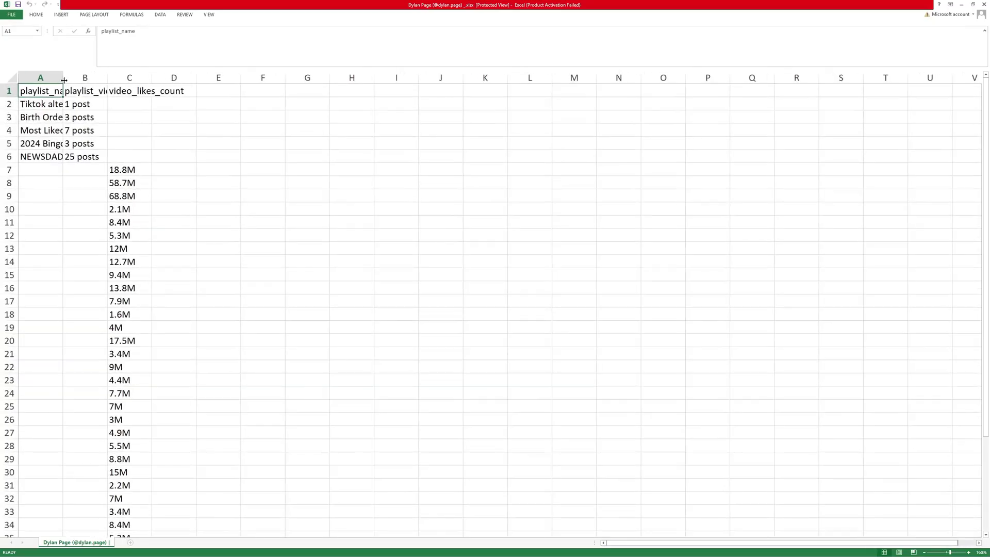
{"action": "double_click", "coordinate": [148, 77]}
{"action": "left_click", "coordinate": [438, 142]}
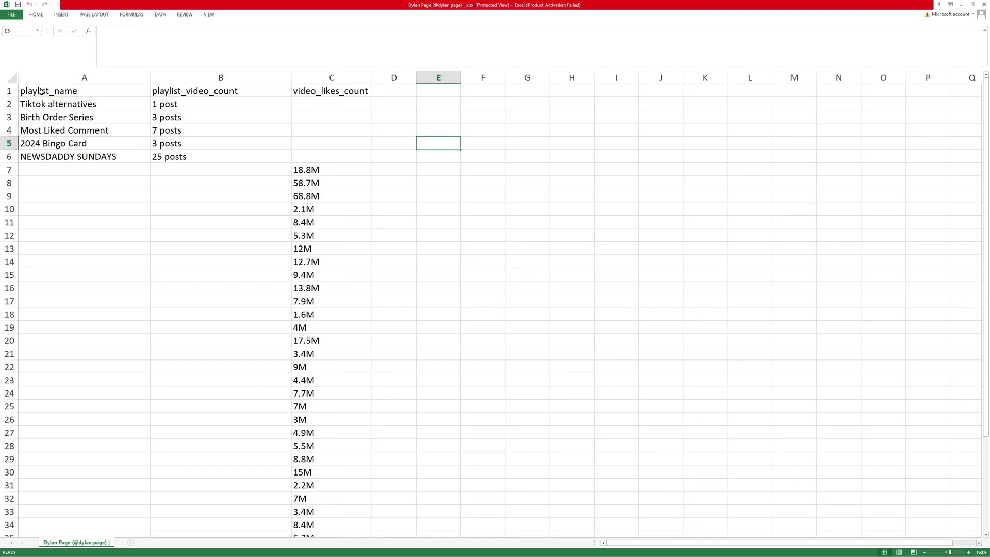
{"action": "left_click", "coordinate": [73, 105]}
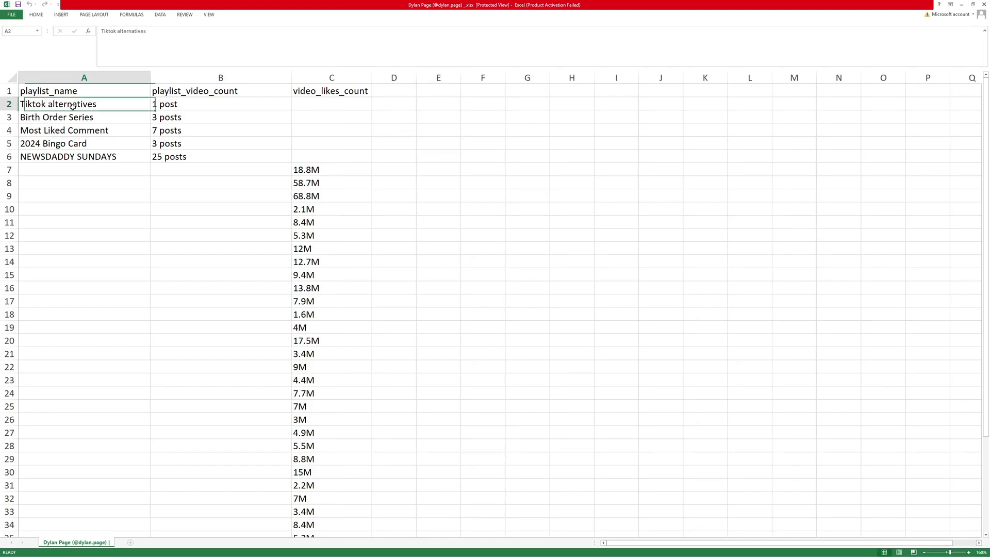
{"action": "left_click", "coordinate": [212, 104]}
{"action": "left_click", "coordinate": [316, 99]}
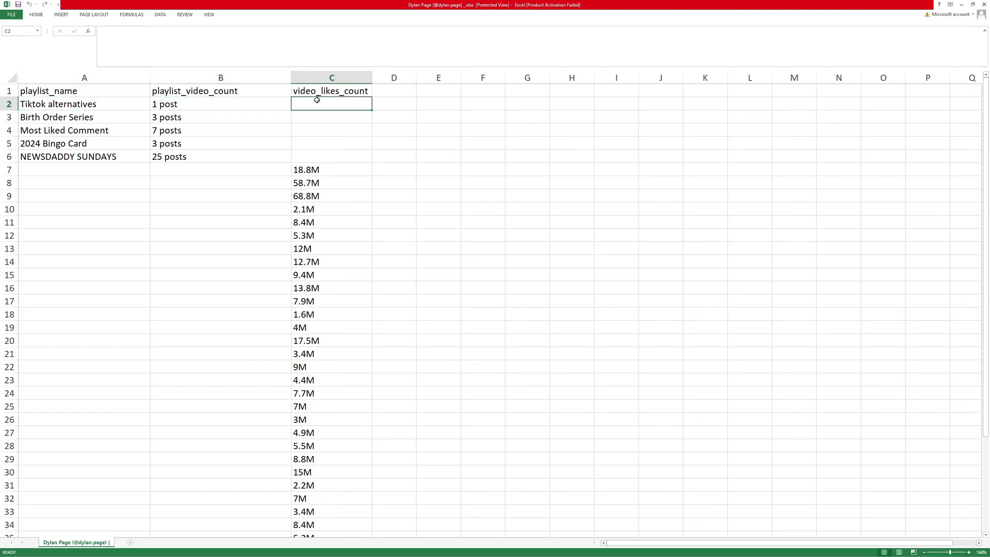
{"action": "scroll", "coordinate": [316, 254], "scroll_direction": "down", "scroll_amount": 5}
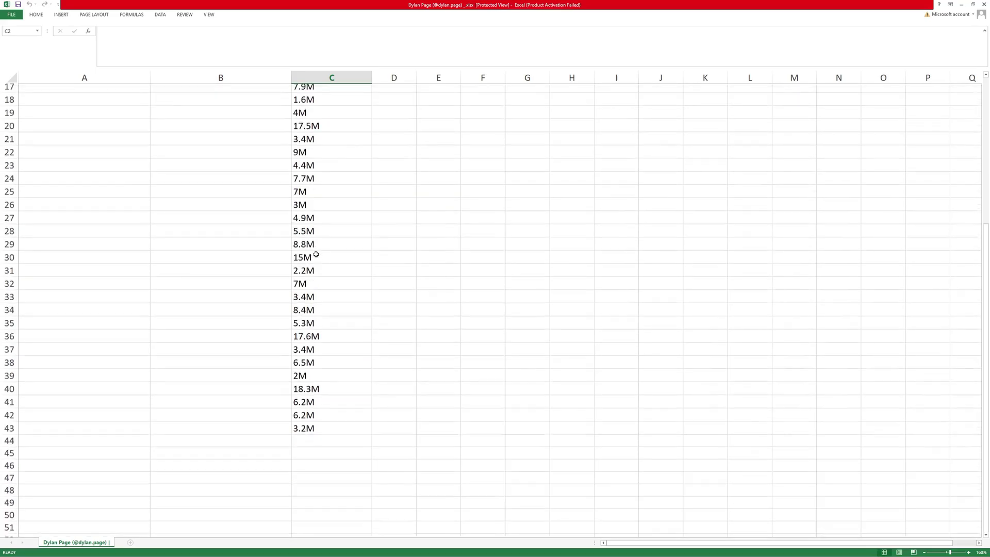
{"action": "scroll", "coordinate": [316, 254], "scroll_direction": "up", "scroll_amount": 2}
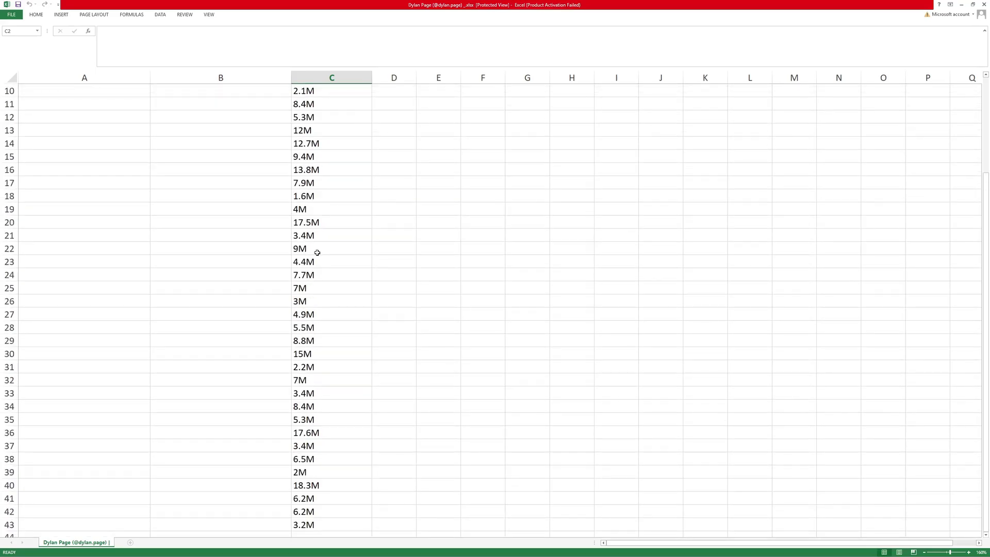
{"action": "left_click", "coordinate": [963, 4]}
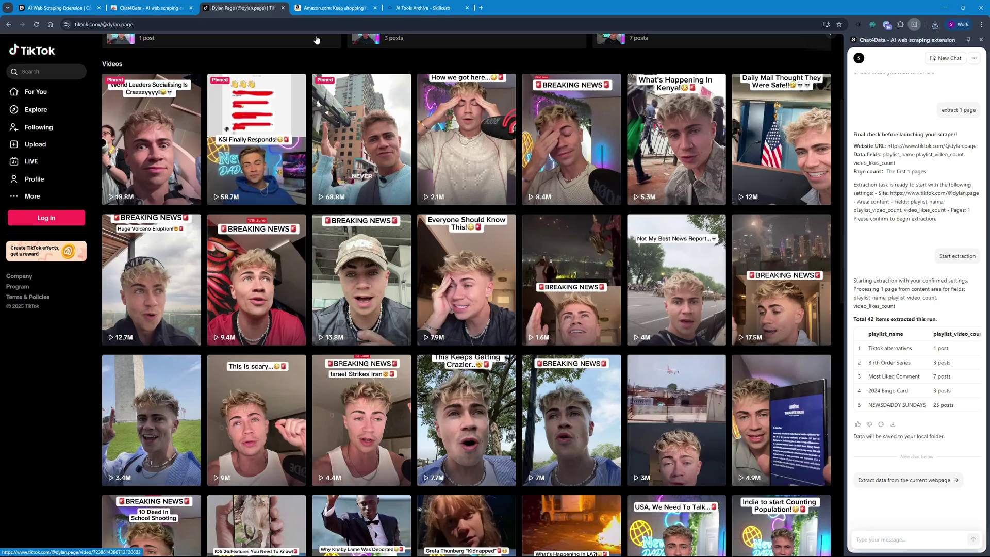
Step: On the Amazon tab, start a new Chat4Data chat and search Amazon for 'laptop'
{"action": "left_click", "coordinate": [325, 8]}
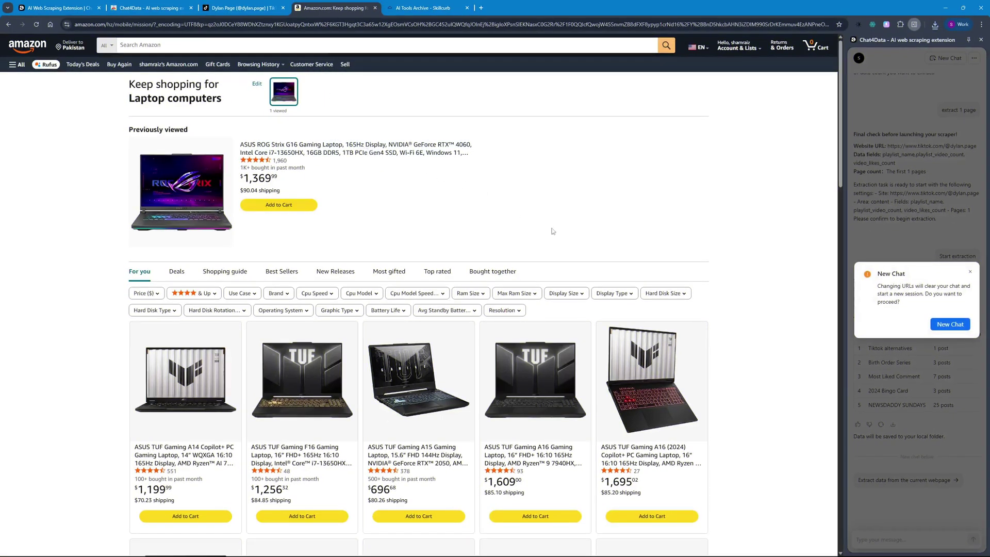
{"action": "left_click", "coordinate": [961, 329]}
{"action": "left_click", "coordinate": [27, 45]}
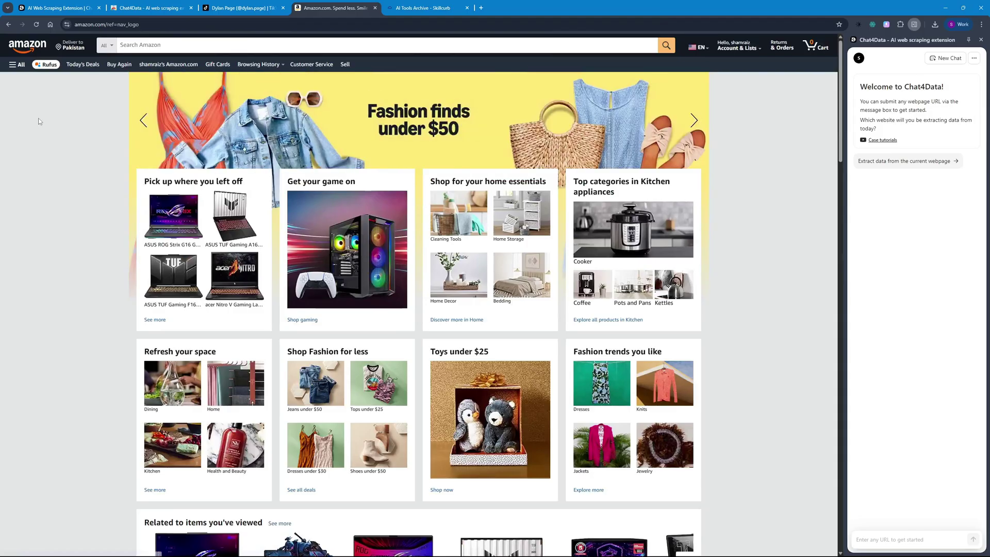
{"action": "left_click", "coordinate": [153, 45]}
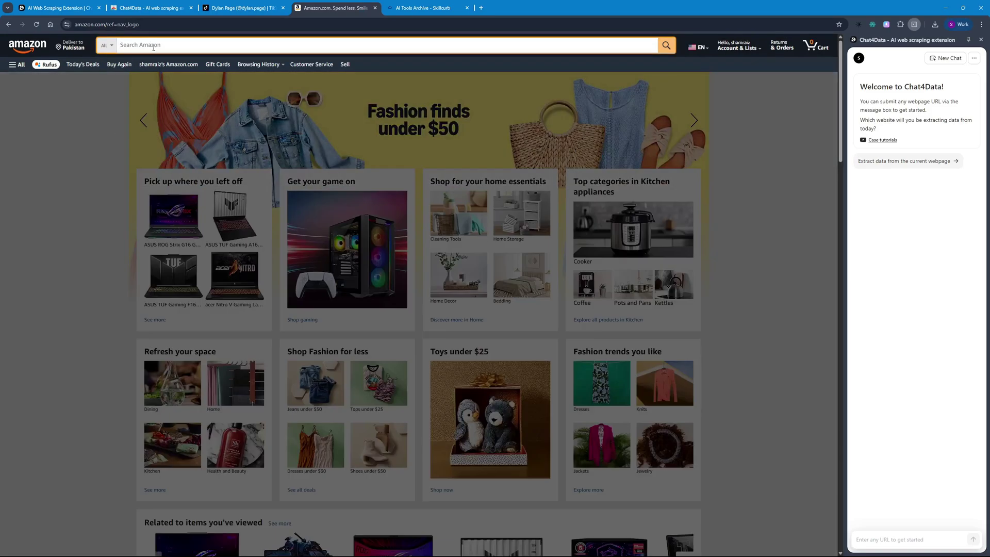
{"action": "type", "text": "laptop"}
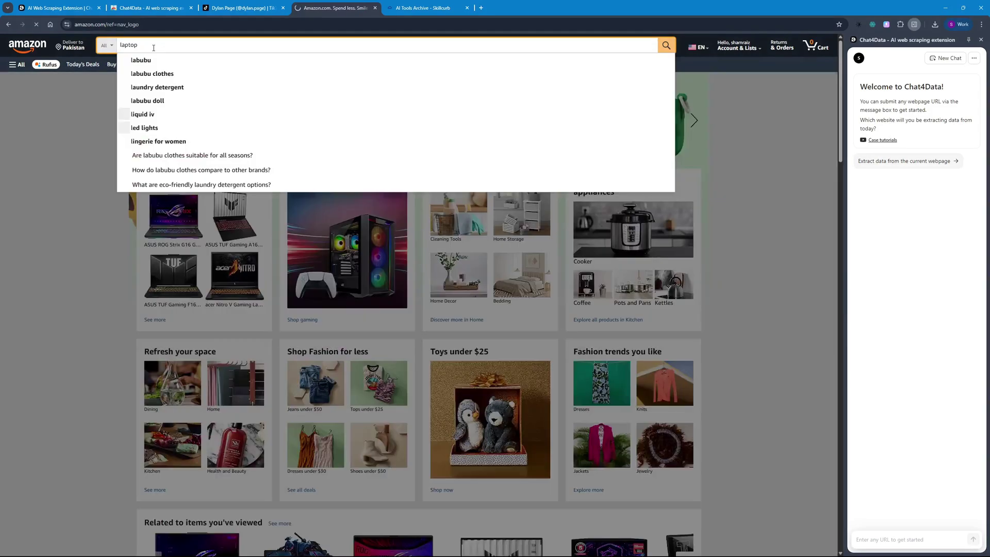
{"action": "key", "text": "Return"}
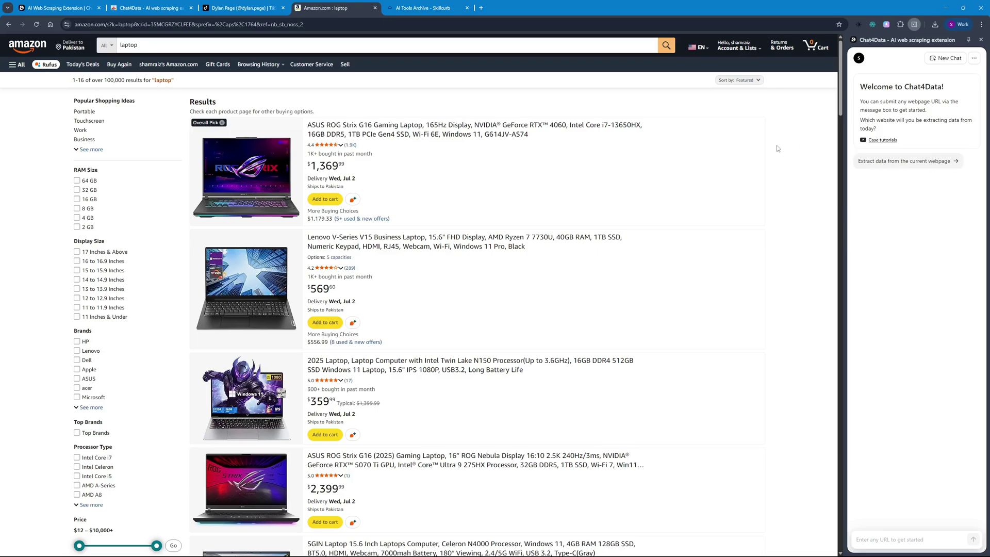
Step: Request extraction from the Amazon laptop results and review the list, sidebar and footer area options
{"action": "left_click", "coordinate": [936, 161]}
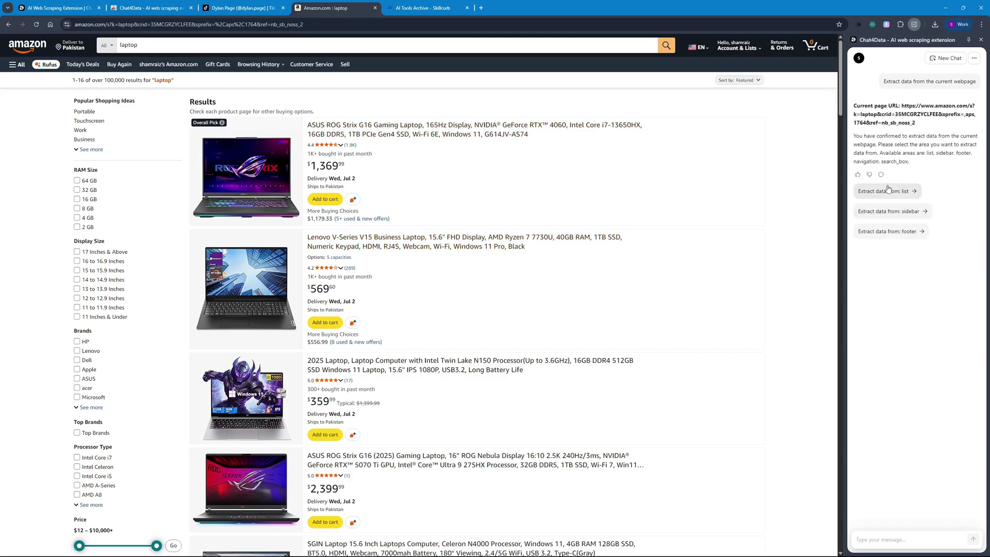
{"action": "mouse_move", "coordinate": [894, 199]}
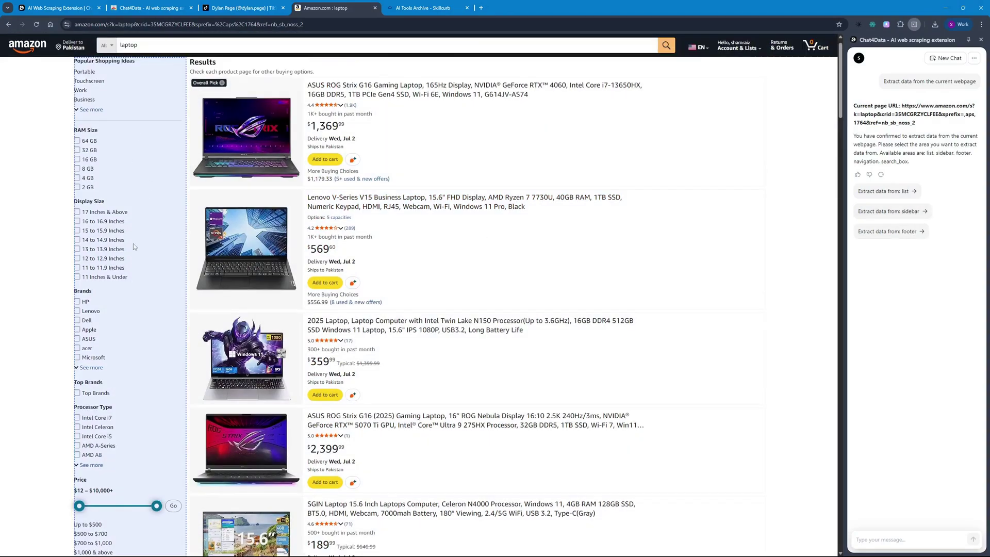
{"action": "mouse_move", "coordinate": [900, 235]}
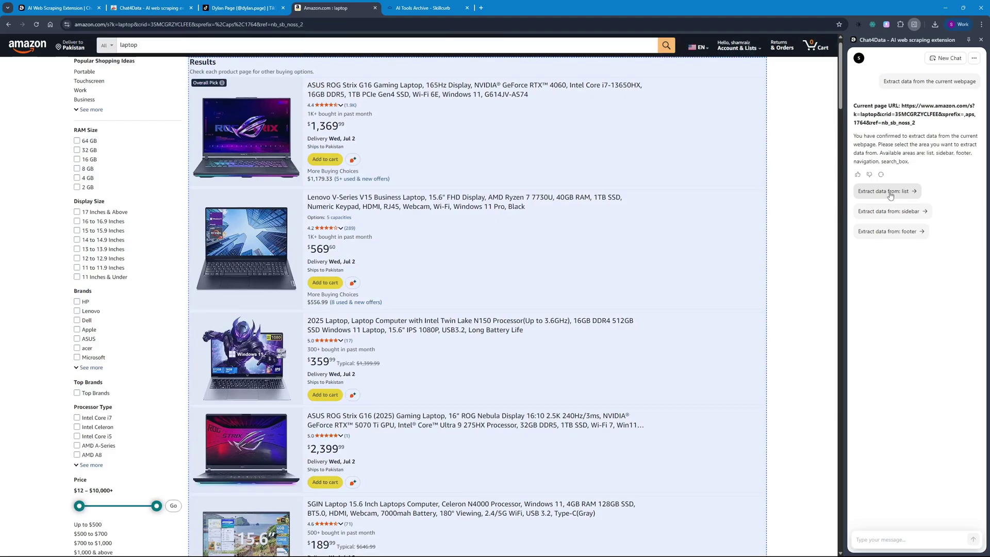
Step: Target the Amazon results list and delete the Bought in past month, Delivery Date and More Buying Choices Price fields
{"action": "left_click", "coordinate": [891, 192]}
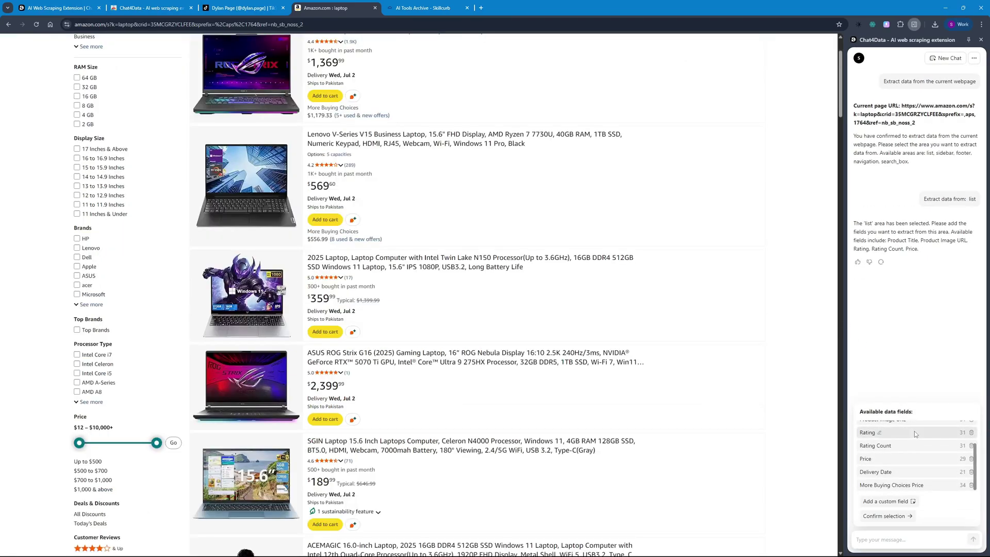
{"action": "scroll", "coordinate": [914, 431], "scroll_direction": "up", "scroll_amount": 3}
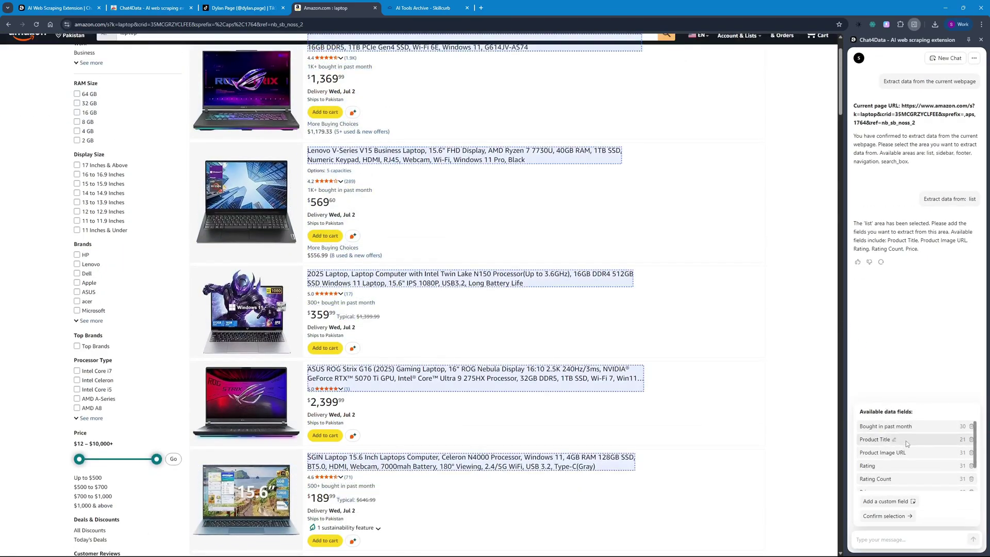
{"action": "left_click", "coordinate": [972, 428]}
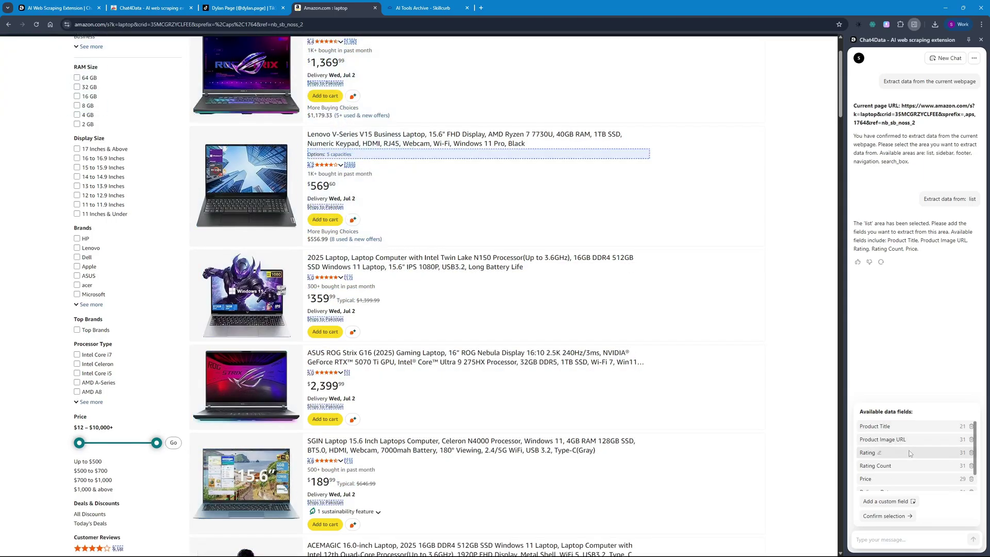
{"action": "scroll", "coordinate": [909, 452], "scroll_direction": "down", "scroll_amount": 1}
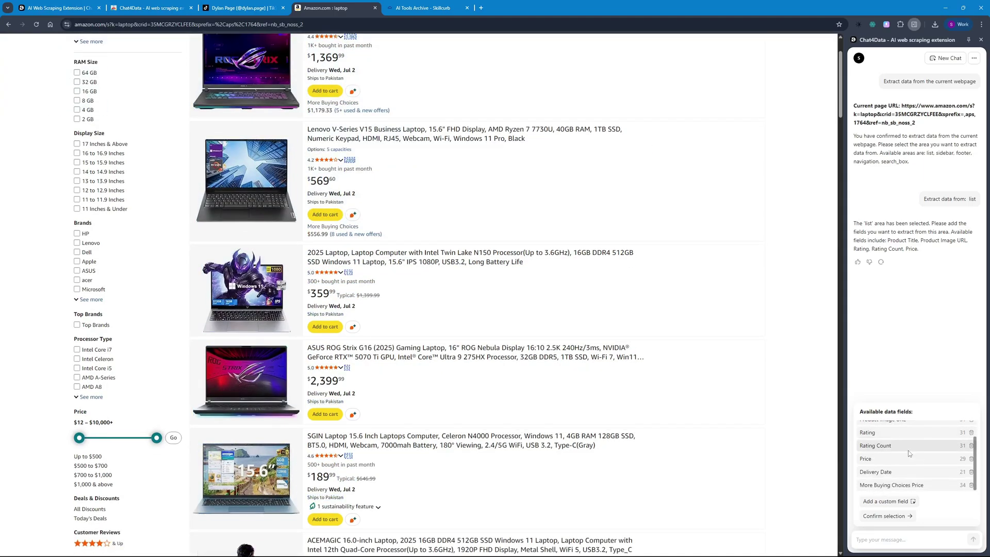
{"action": "left_click", "coordinate": [972, 473]}
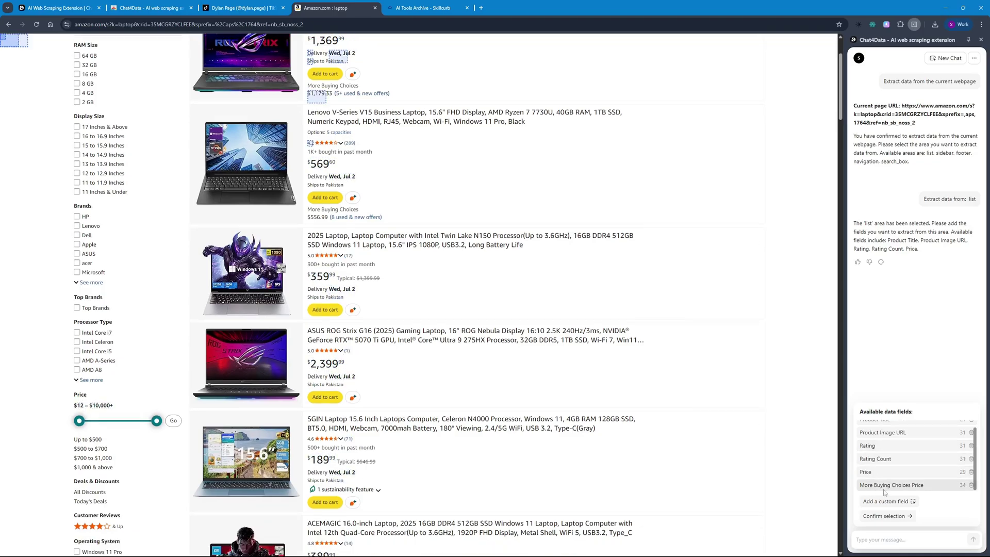
{"action": "left_click", "coordinate": [972, 486]}
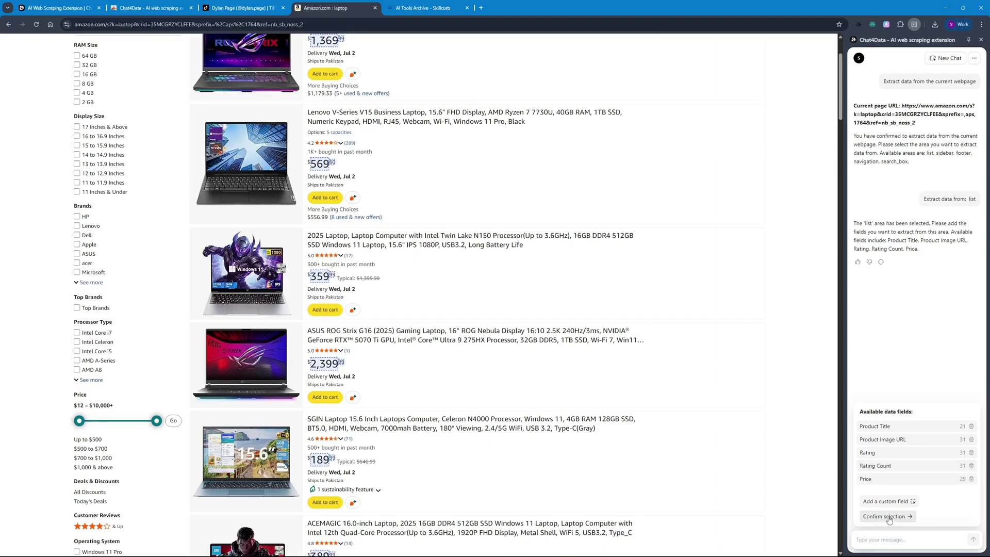
Step: Confirm the laptop fields, extract 3 pages (91 items) and export them to Amazon_Laptop.xlsx
{"action": "left_click", "coordinate": [886, 517]}
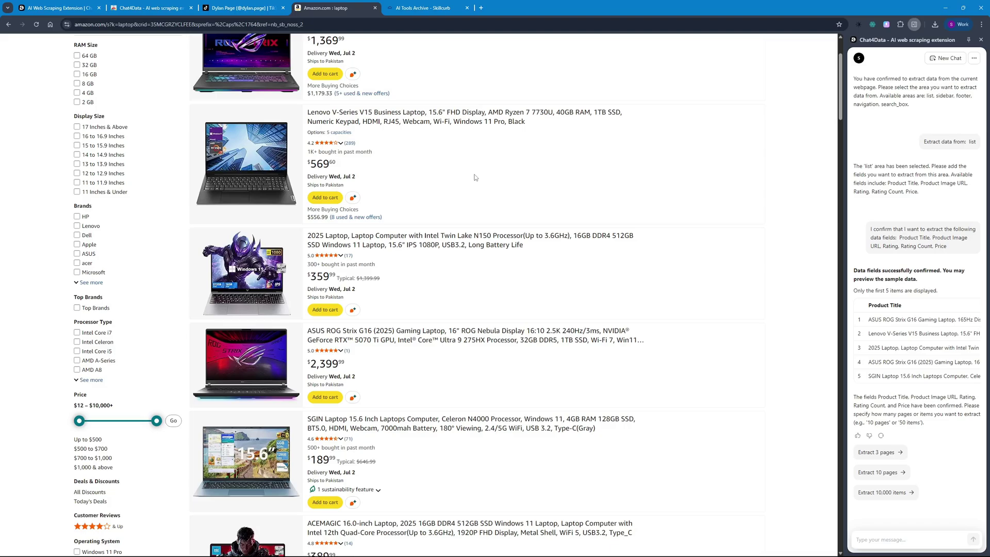
{"action": "left_click", "coordinate": [880, 452]}
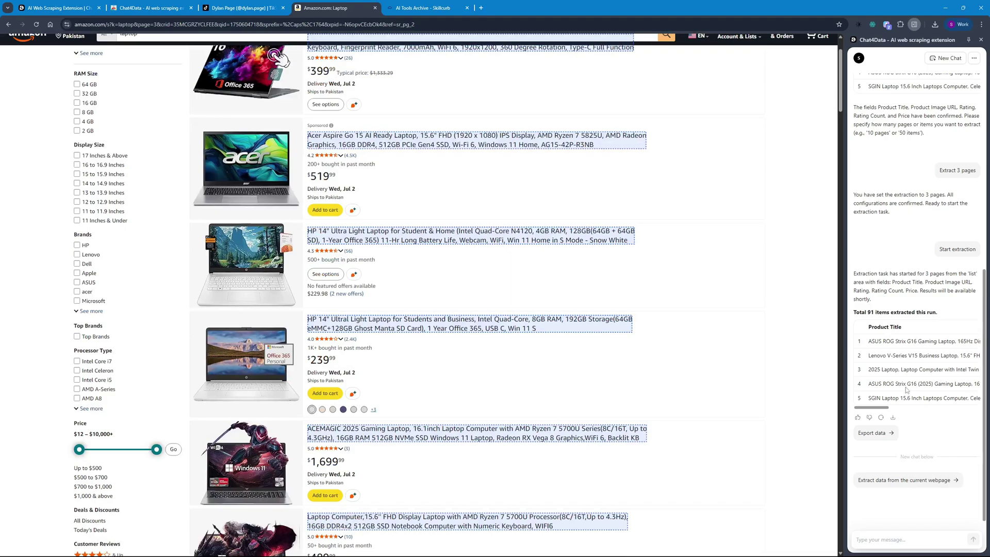
{"action": "left_click", "coordinate": [880, 437]}
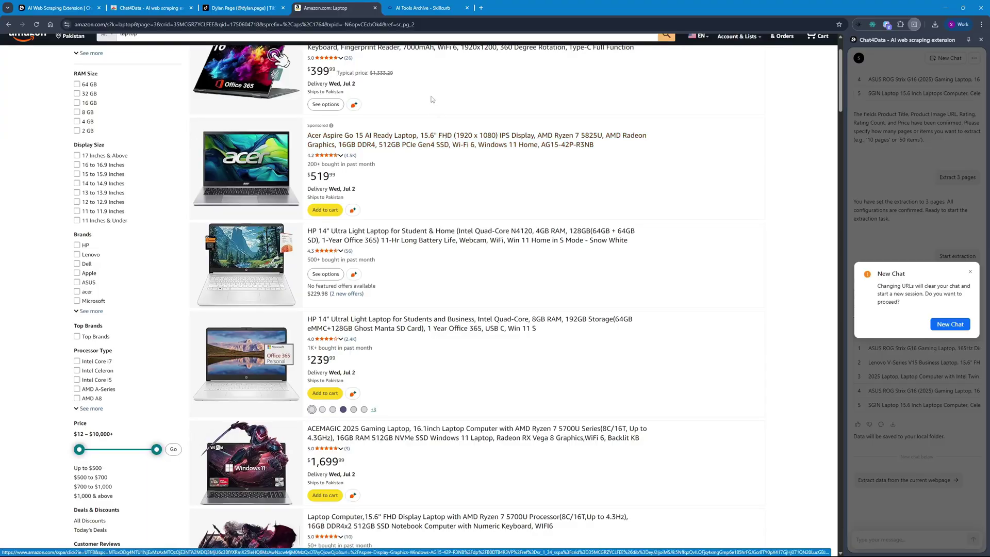
Step: Switch to the SkillCurb tab, open the Development & IT category and browse its tool cards
{"action": "left_click", "coordinate": [413, 9]}
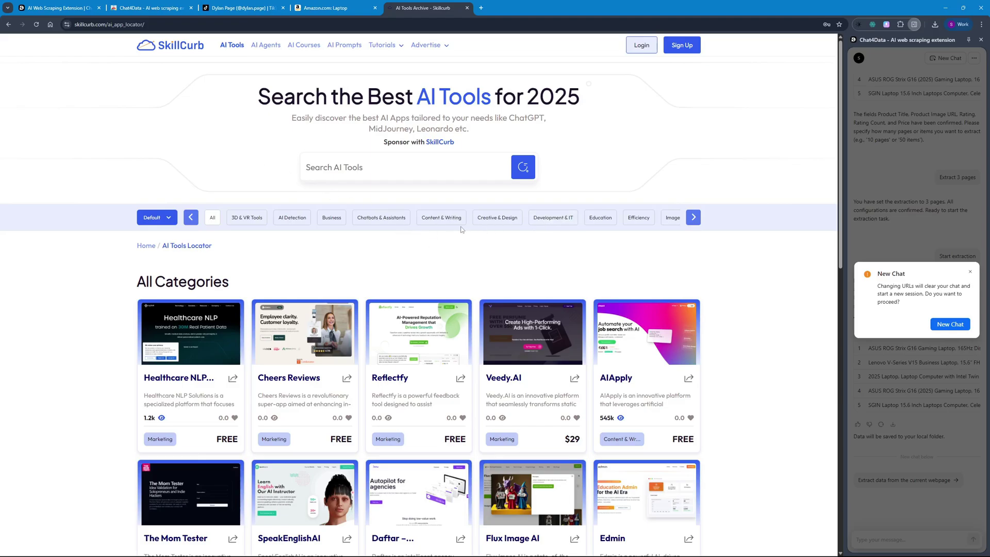
{"action": "left_click", "coordinate": [554, 219]}
{"action": "left_click_drag", "start_coordinate": [266, 96], "coordinate": [570, 105]}
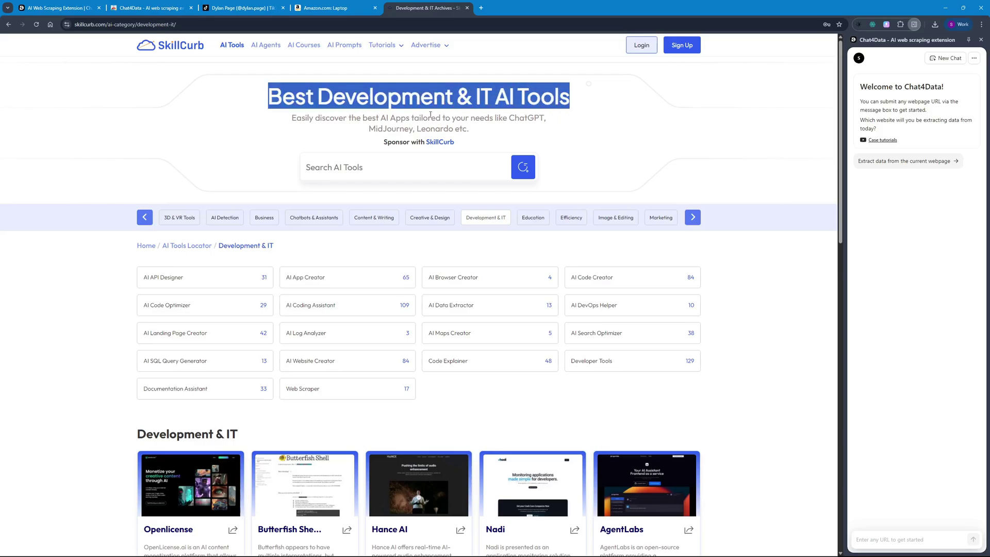
{"action": "left_click", "coordinate": [282, 191]}
{"action": "scroll", "coordinate": [281, 190], "scroll_direction": "down", "scroll_amount": 5}
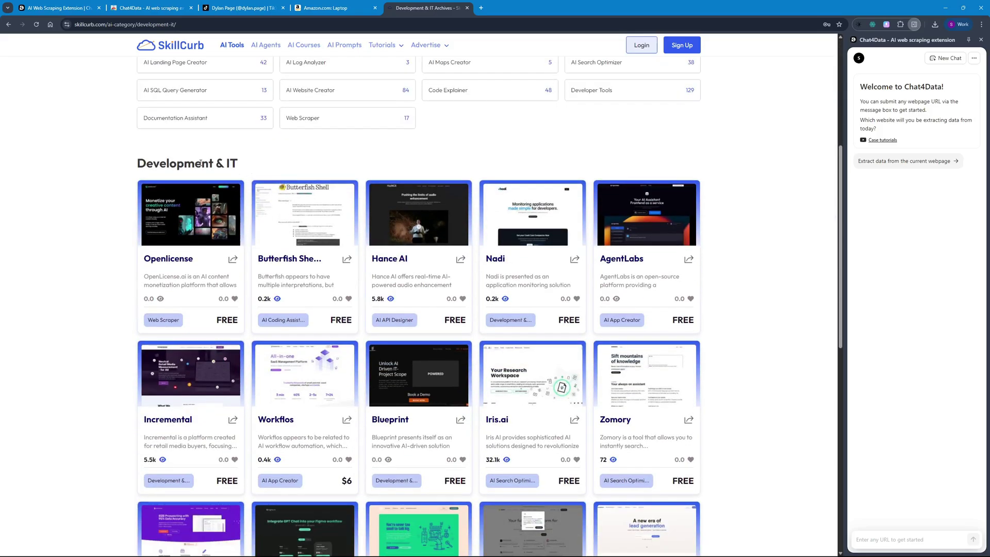
{"action": "scroll", "coordinate": [212, 248], "scroll_direction": "up", "scroll_amount": 1}
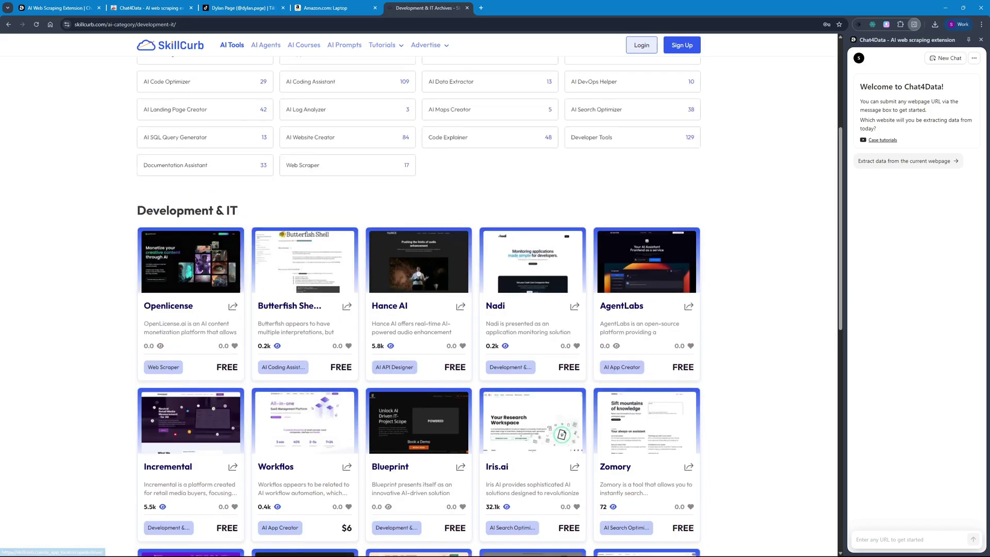
{"action": "scroll", "coordinate": [214, 247], "scroll_direction": "up", "scroll_amount": 1}
{"action": "scroll", "coordinate": [239, 279], "scroll_direction": "down", "scroll_amount": 3}
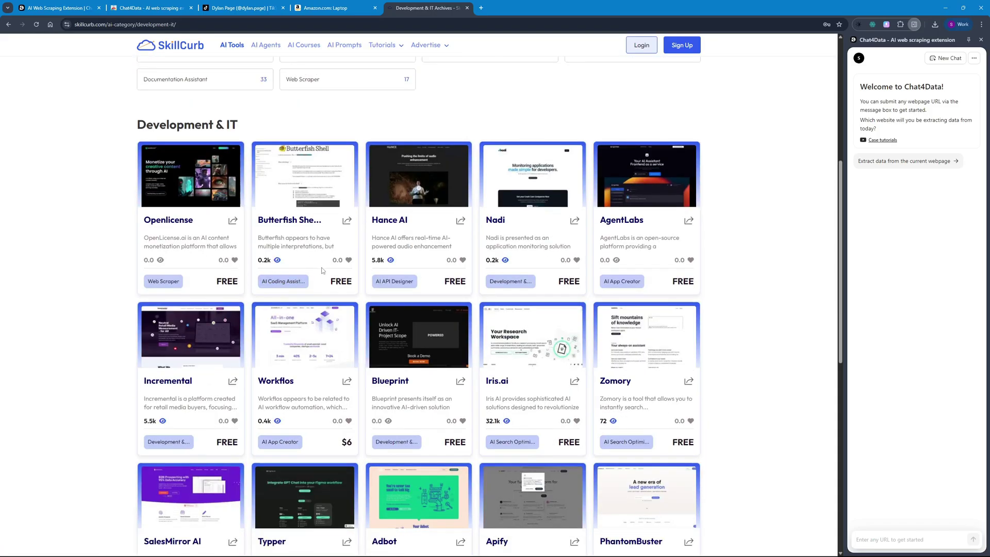
{"action": "scroll", "coordinate": [322, 270], "scroll_direction": "up", "scroll_amount": 6}
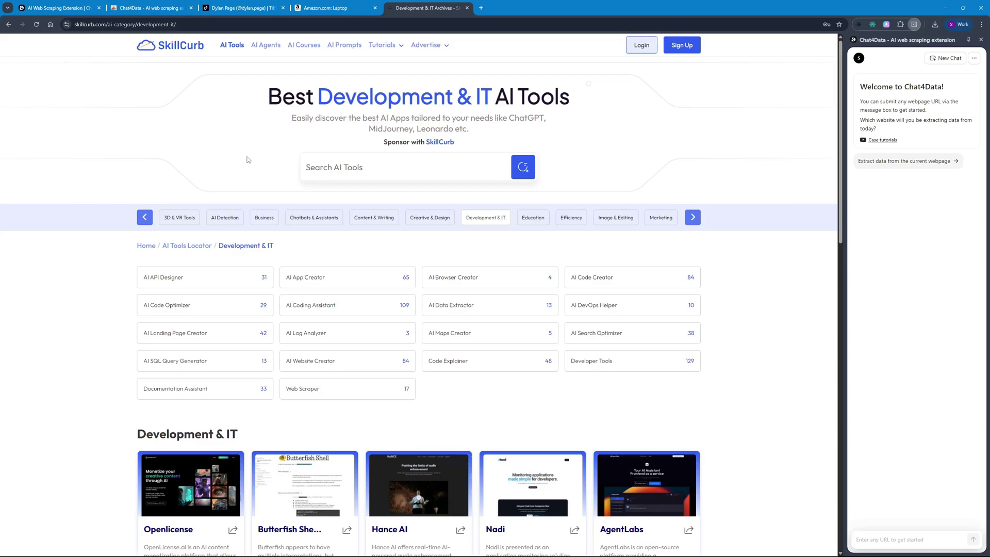
{"action": "scroll", "coordinate": [247, 160], "scroll_direction": "down", "scroll_amount": 7}
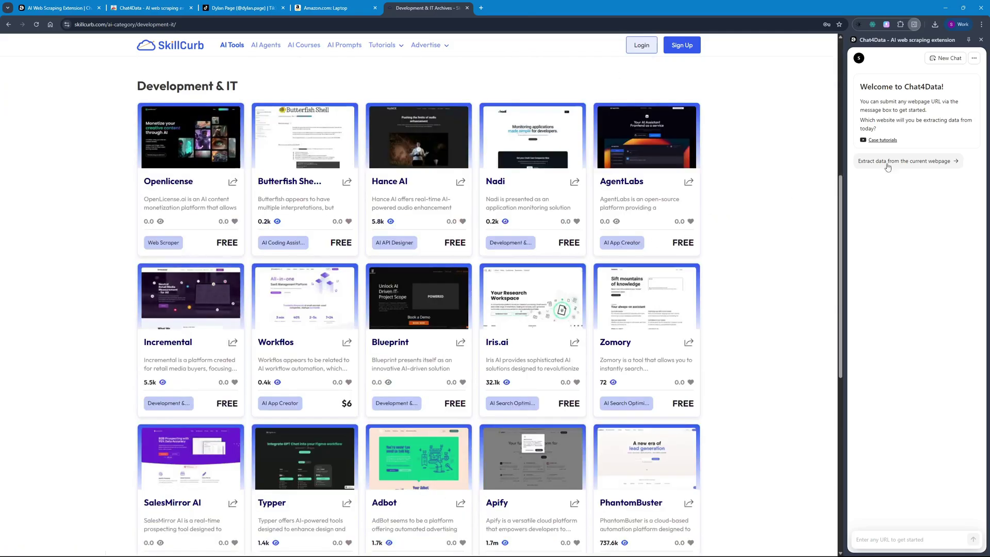
Step: Extract from SkillCurb's content_list area, deleting the Bookmark Count, Image URL and Like Count fields
{"action": "left_click", "coordinate": [913, 161]}
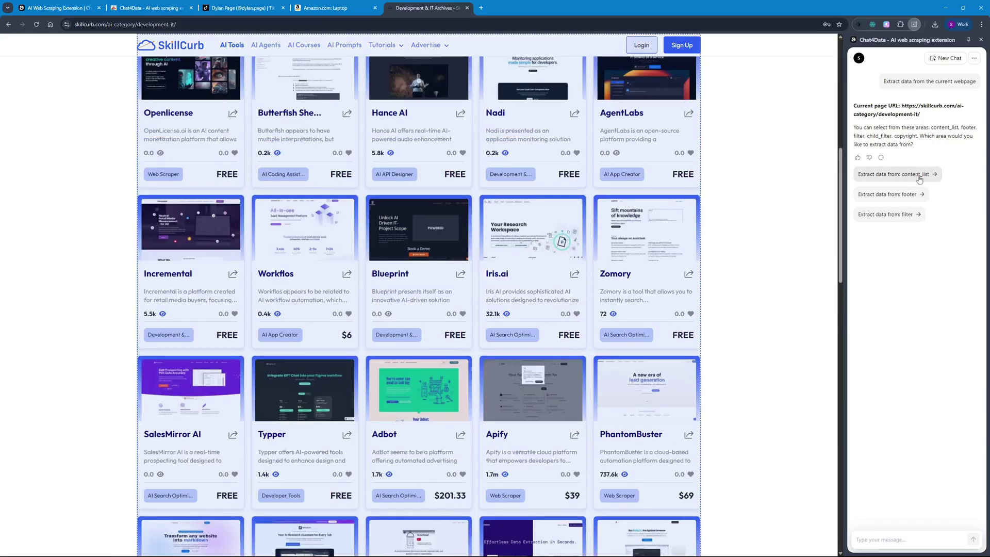
{"action": "left_click", "coordinate": [923, 177]}
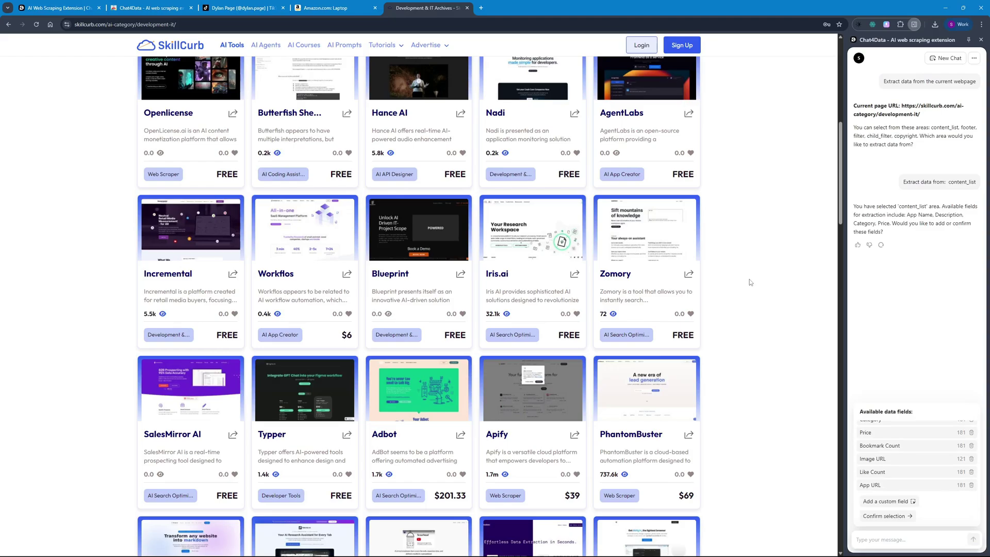
{"action": "scroll", "coordinate": [907, 436], "scroll_direction": "up", "scroll_amount": 3}
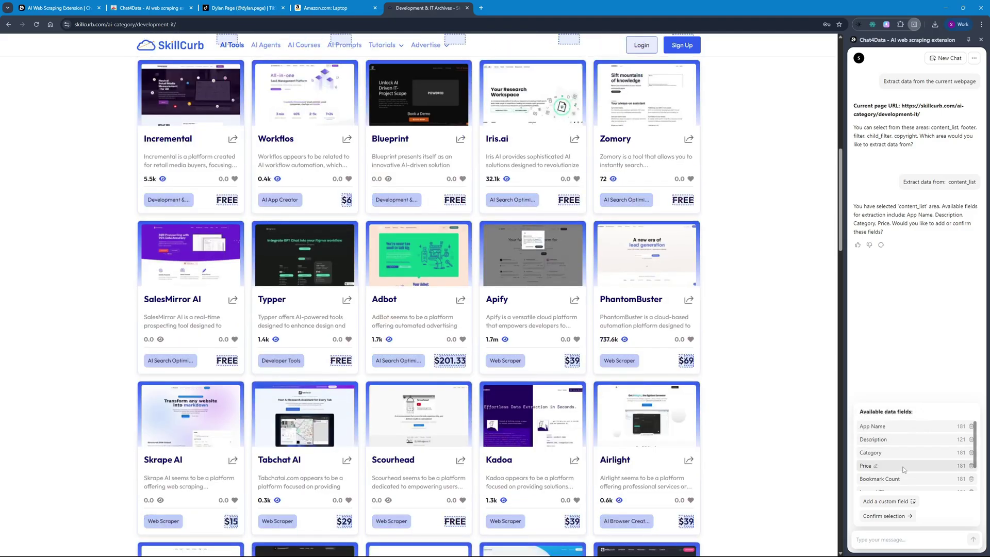
{"action": "scroll", "coordinate": [903, 470], "scroll_direction": "down", "scroll_amount": 2}
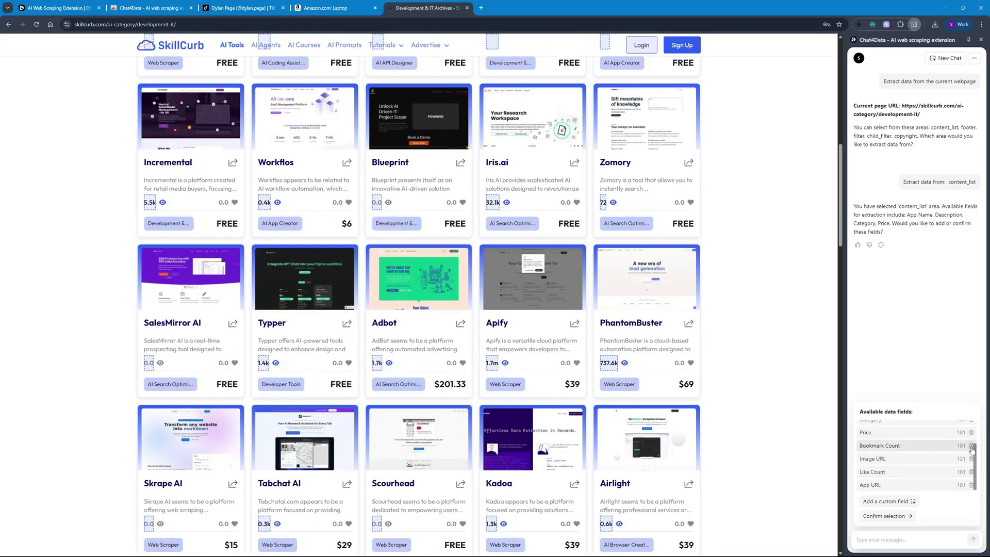
{"action": "left_click", "coordinate": [971, 446]}
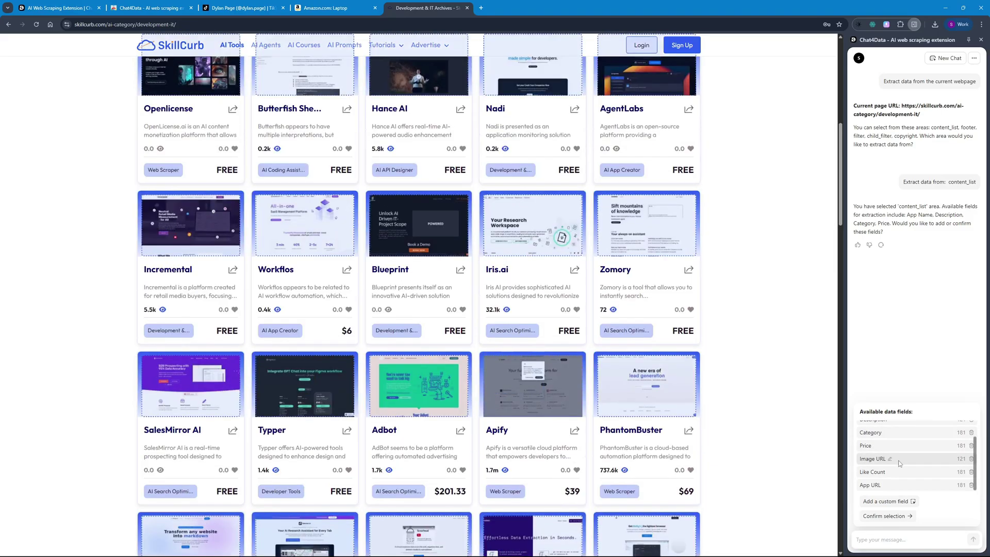
{"action": "left_click", "coordinate": [971, 459]}
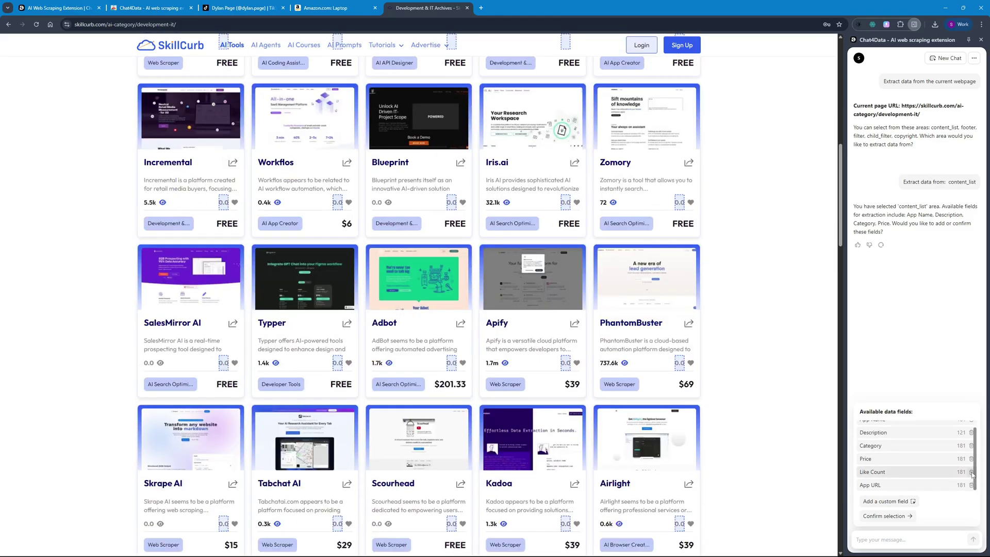
{"action": "left_click", "coordinate": [972, 472]}
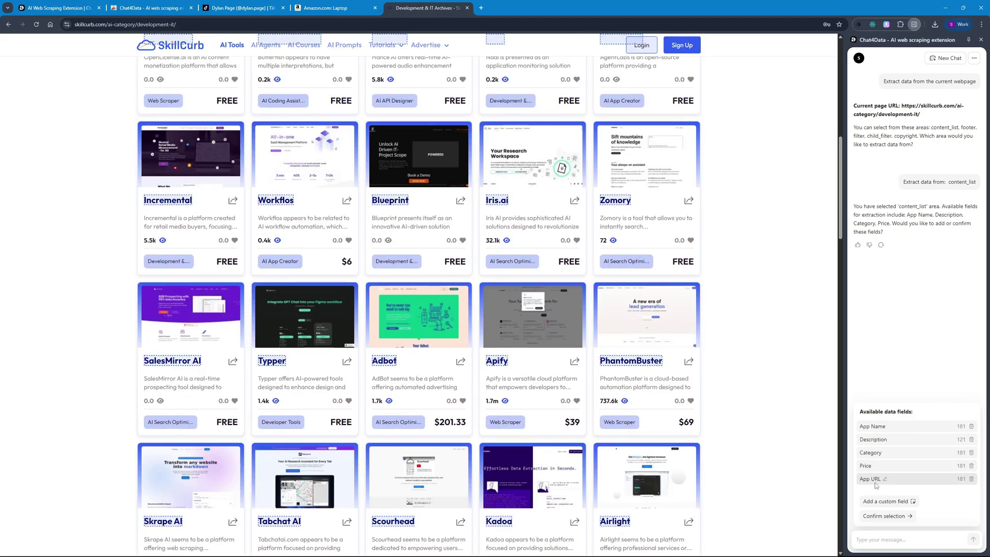
Step: Add a custom 'image url' field from a tool thumbnail and confirm the field selection
{"action": "left_click", "coordinate": [897, 507]}
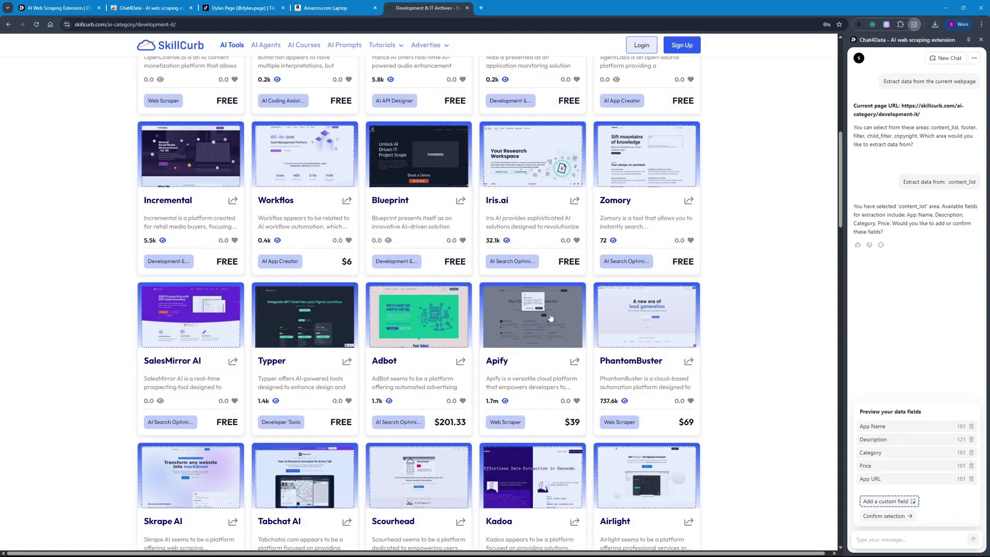
{"action": "left_click", "coordinate": [652, 321]}
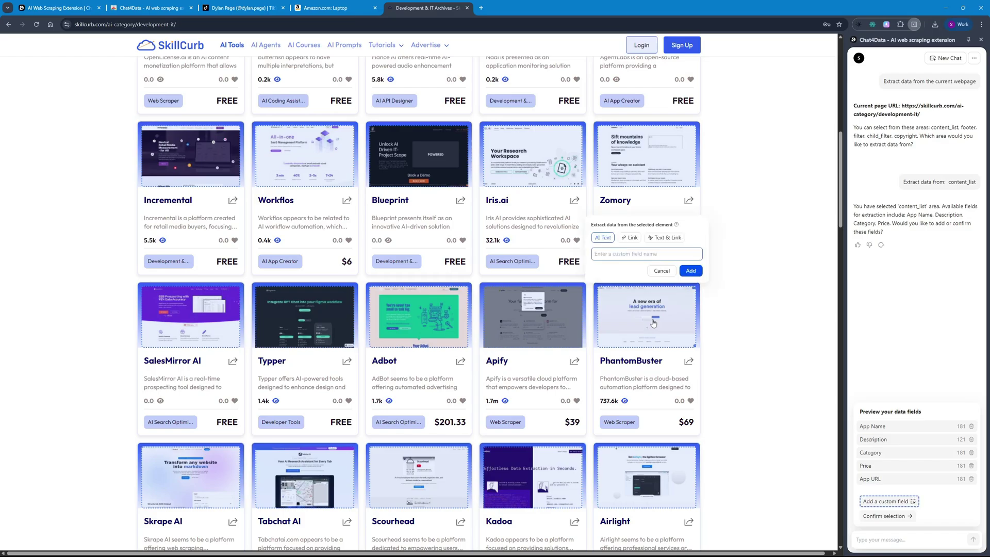
{"action": "left_click", "coordinate": [609, 258]}
{"action": "type", "text": "image url"}
{"action": "left_click", "coordinate": [690, 271]}
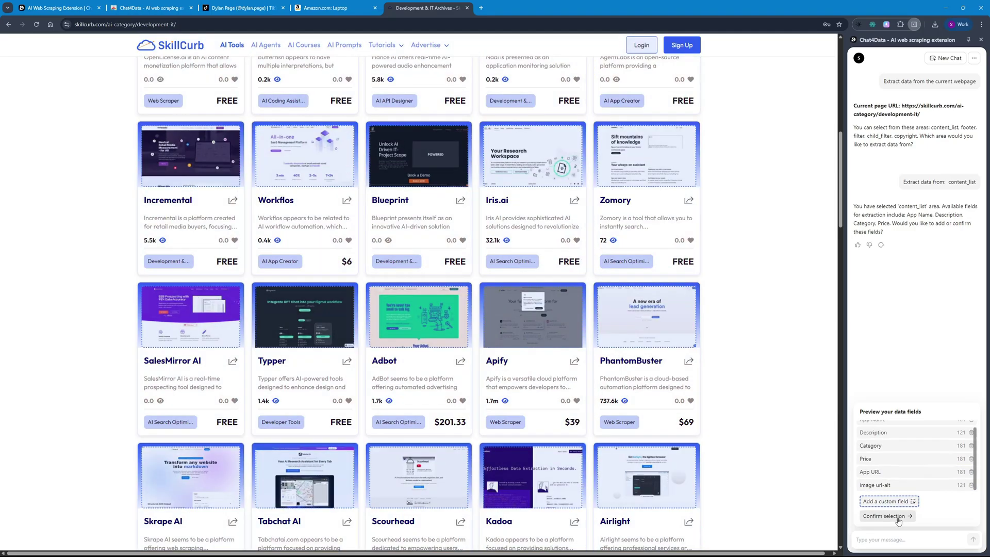
{"action": "left_click", "coordinate": [898, 518]}
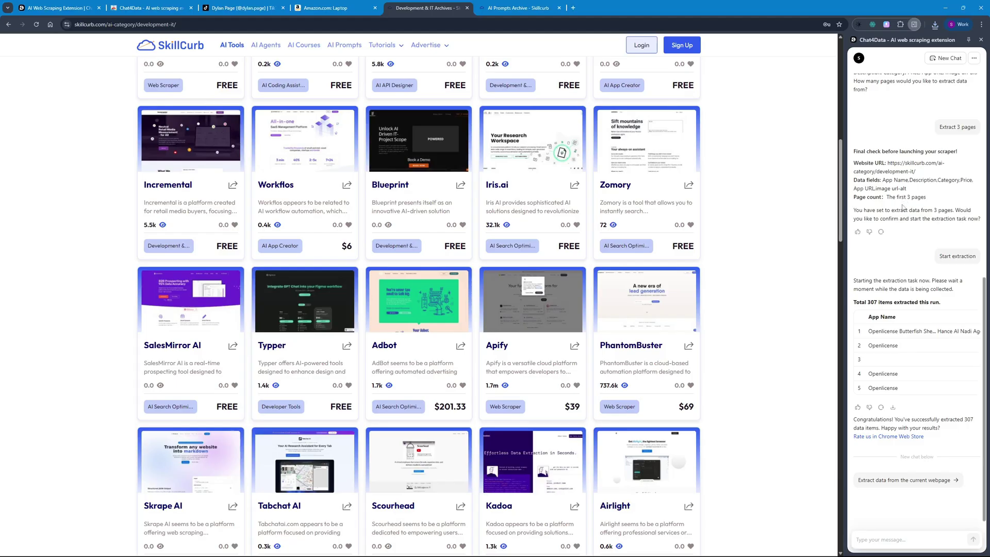
Step: Review the columns of the exported Development & IT Archives workbook in Excel
{"action": "scroll", "coordinate": [773, 349], "scroll_direction": "up", "scroll_amount": 10}
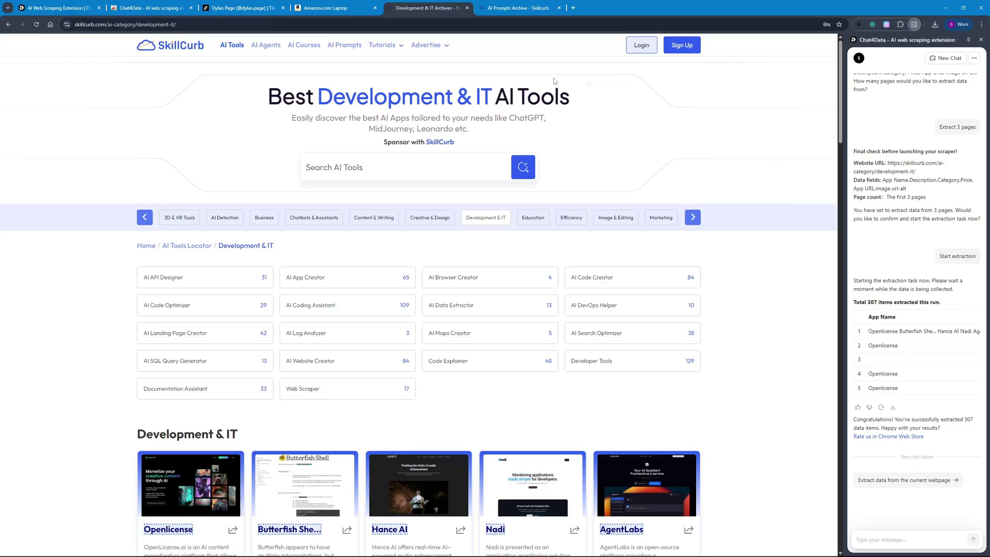
Step: Switch to the AI Prompts Archive - Skillcurb tab and scroll down its image gallery
{"action": "left_click", "coordinate": [516, 8]}
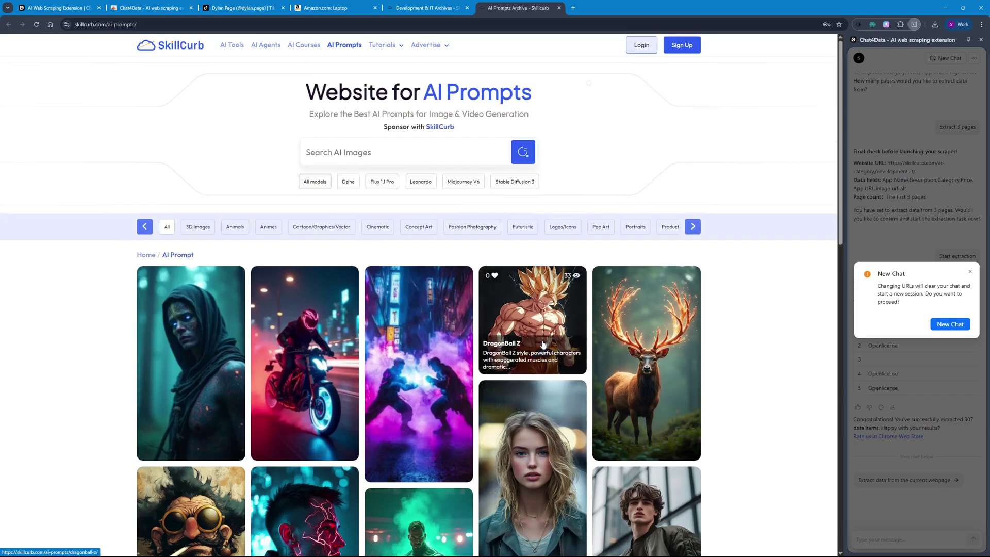
{"action": "scroll", "coordinate": [543, 345], "scroll_direction": "down", "scroll_amount": 2}
{"action": "scroll", "coordinate": [544, 349], "scroll_direction": "down", "scroll_amount": 3}
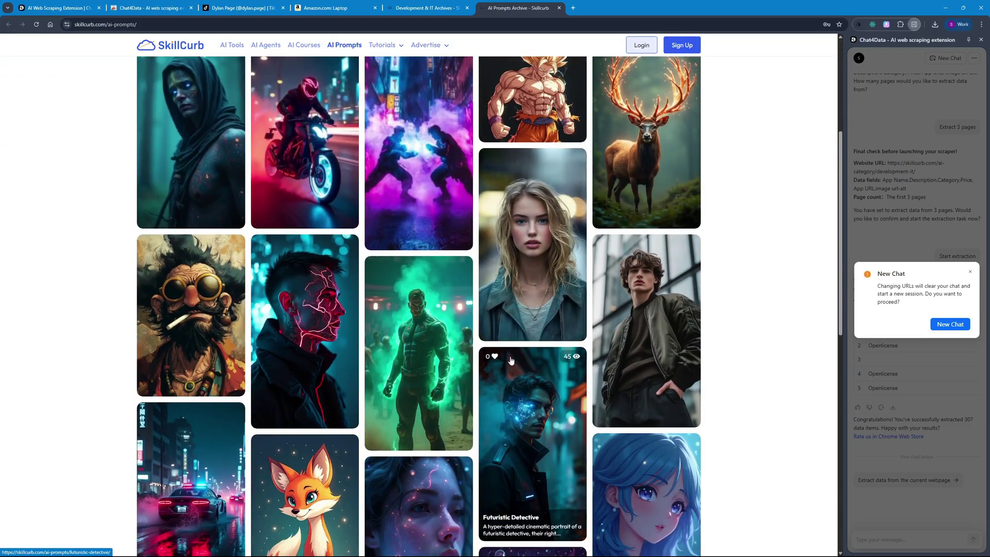
{"action": "scroll", "coordinate": [545, 350], "scroll_direction": "down", "scroll_amount": 2}
{"action": "scroll", "coordinate": [513, 364], "scroll_direction": "down", "scroll_amount": 3}
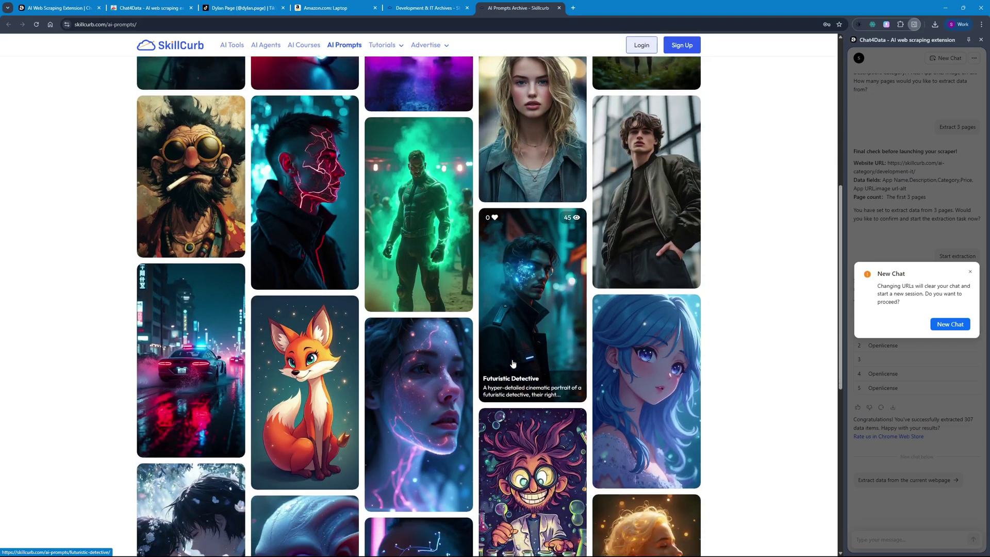